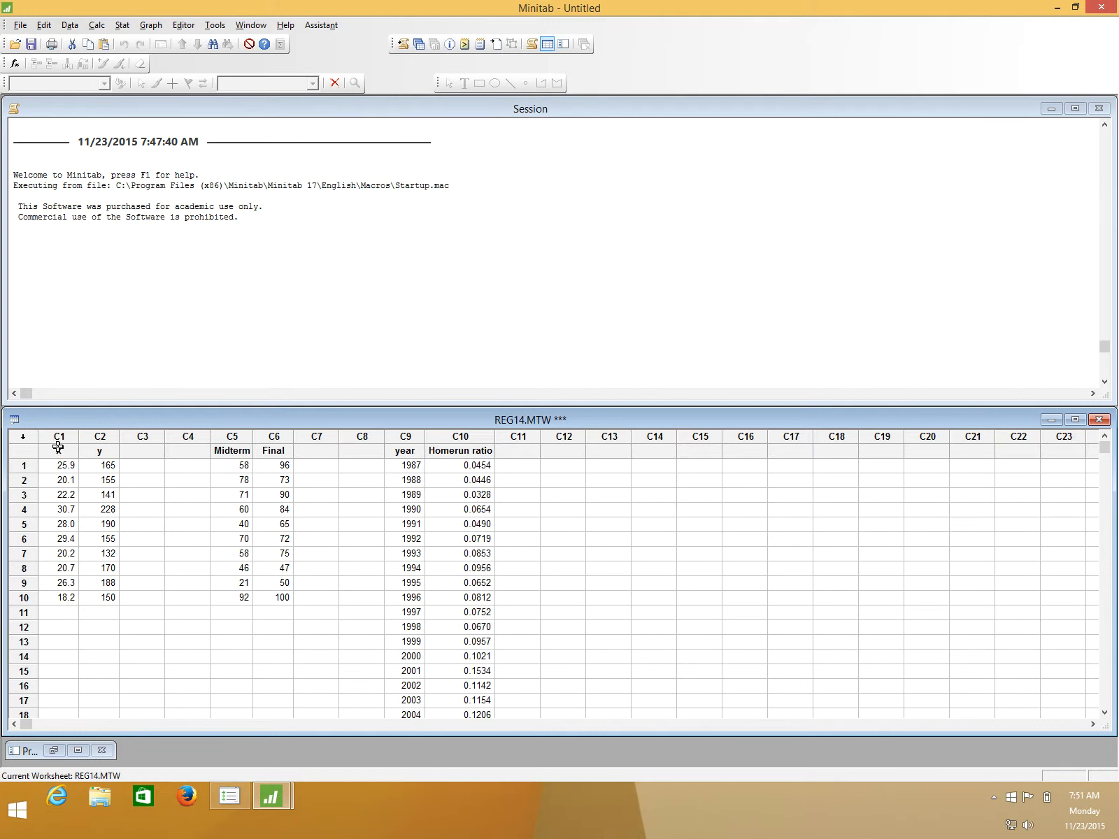
- Set up a Fit Regression Model analysis with Final as the response and Midterm as the continuous predictor
{"action": "left_click", "coordinate": [123, 27]}
{"action": "mouse_move", "coordinate": [150, 57]}
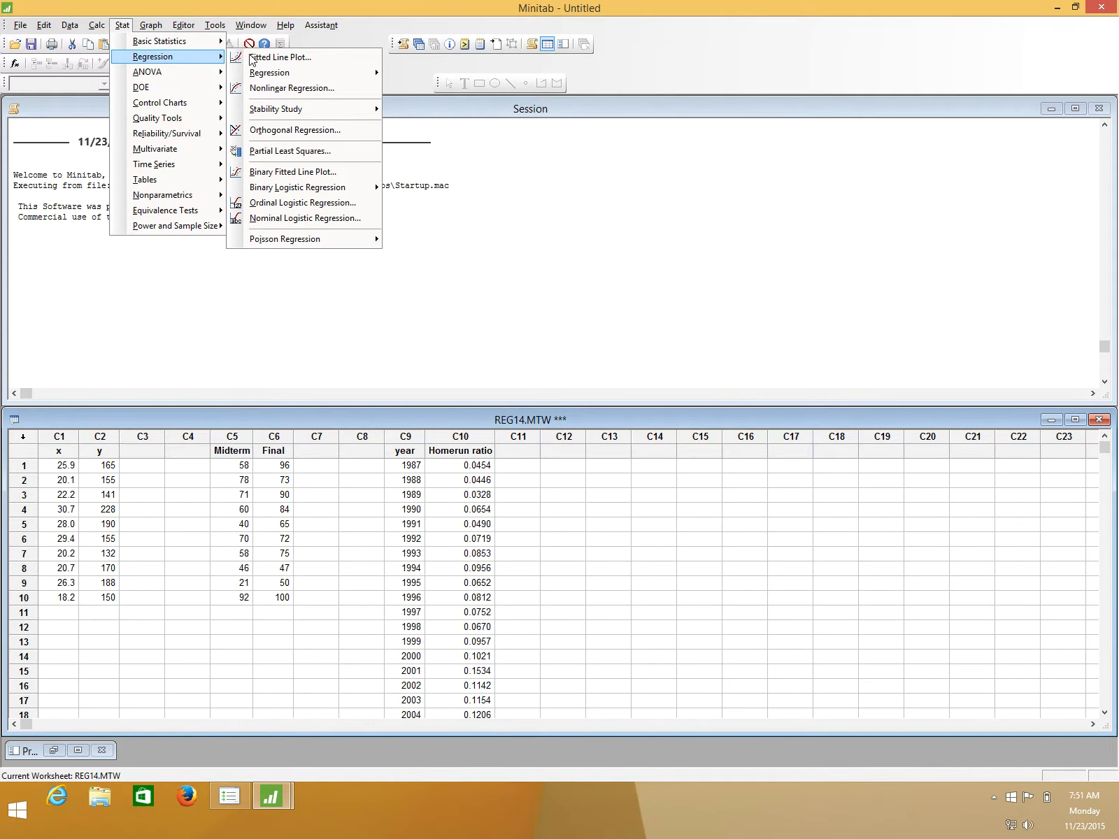
{"action": "mouse_move", "coordinate": [301, 72]}
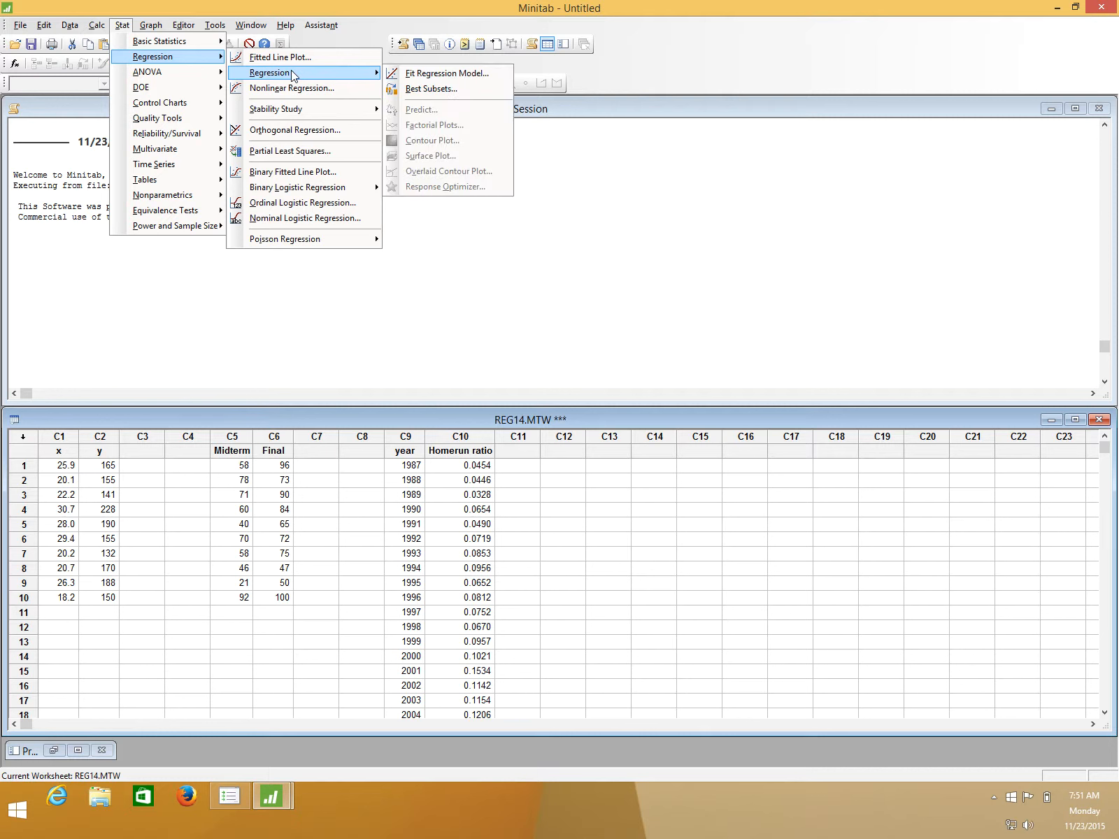
{"action": "left_click", "coordinate": [435, 74]}
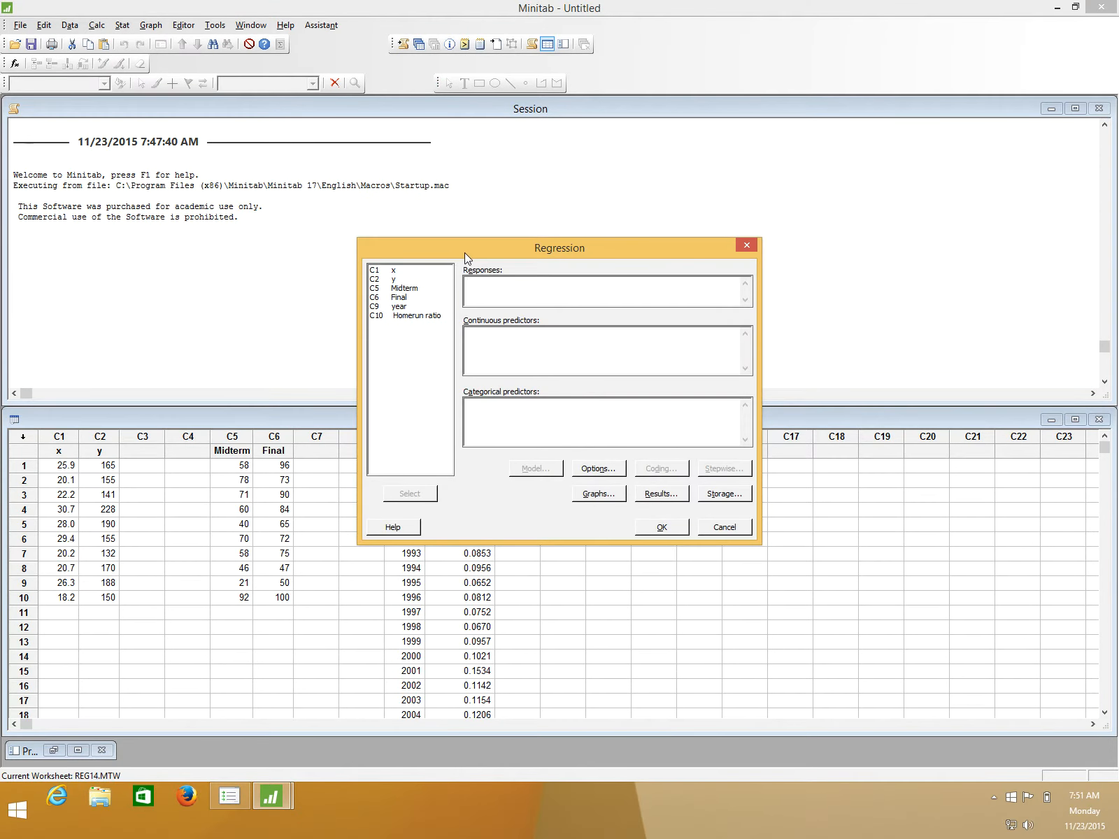
{"action": "left_click_drag", "start_coordinate": [464, 252], "coordinate": [329, 132]}
{"action": "double_click", "coordinate": [234, 146]}
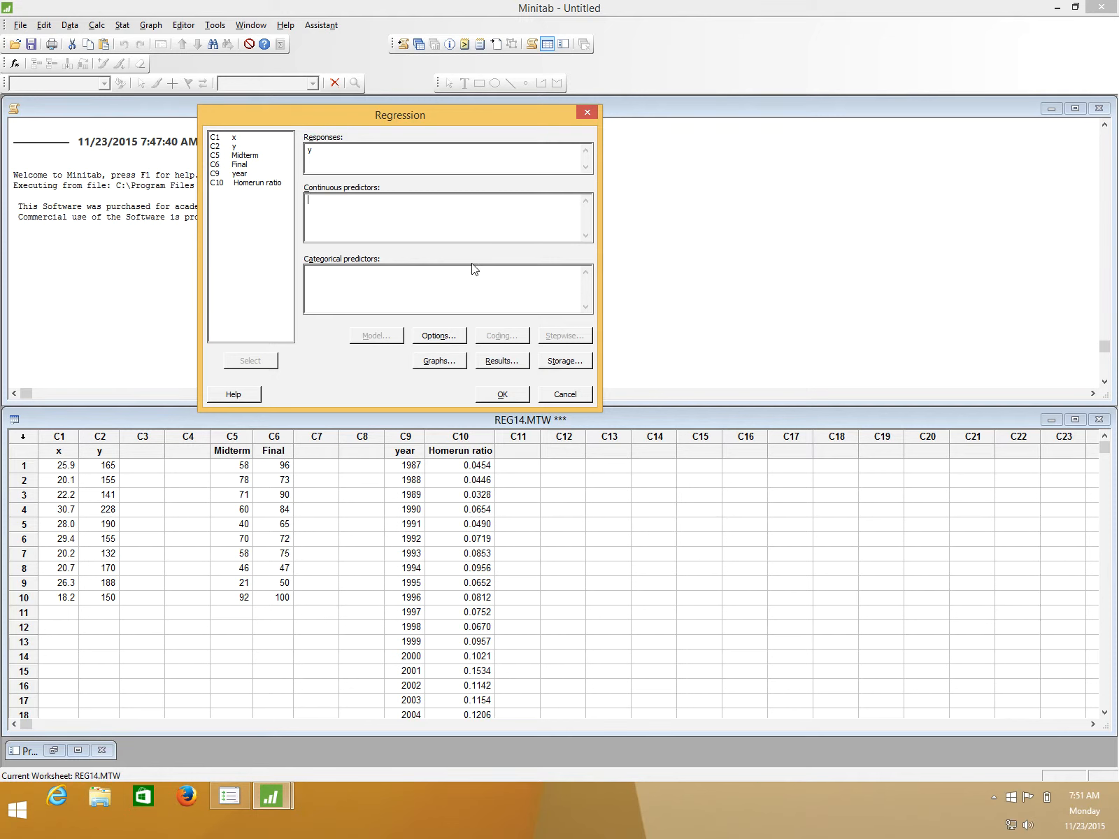
{"action": "left_click_drag", "start_coordinate": [328, 154], "coordinate": [293, 150]}
{"action": "key", "text": "BackSpace"}
{"action": "double_click", "coordinate": [243, 165]}
{"action": "left_click", "coordinate": [334, 204]}
{"action": "double_click", "coordinate": [239, 155]}
- Add the Residuals versus fits plot to the regression graphs and run the analysis
{"action": "left_click", "coordinate": [447, 363]}
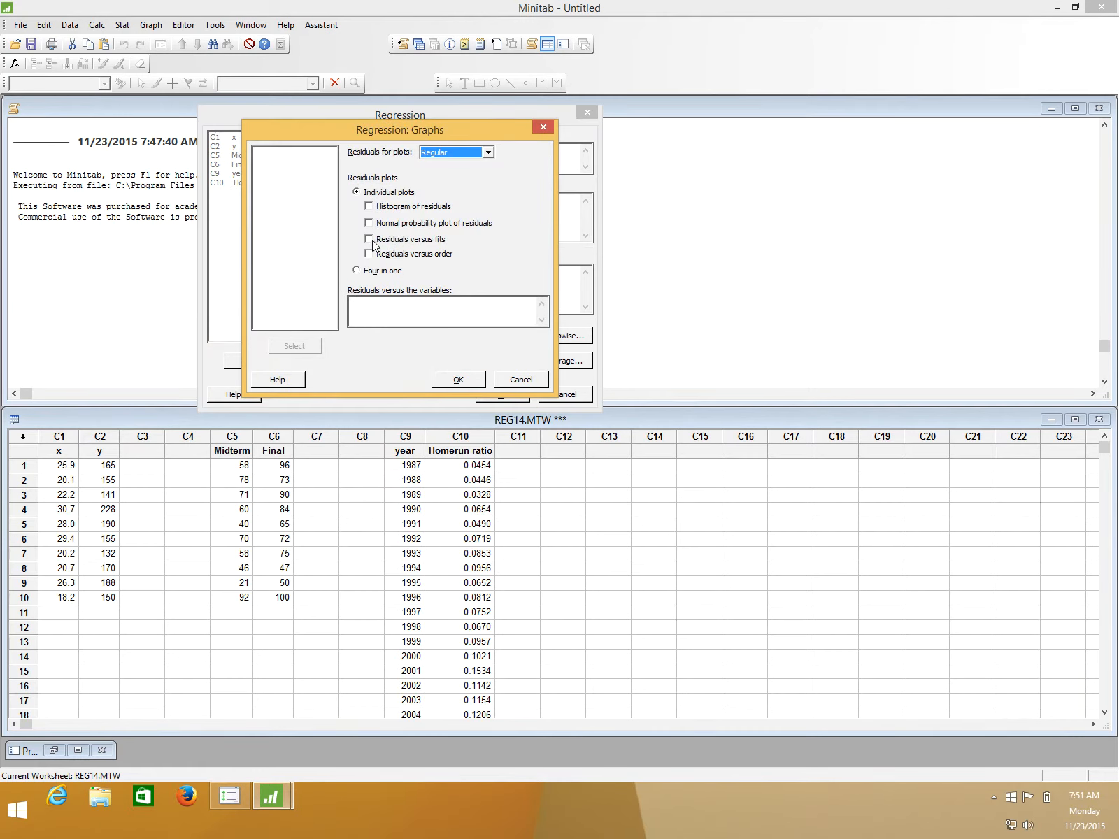
{"action": "left_click", "coordinate": [372, 242]}
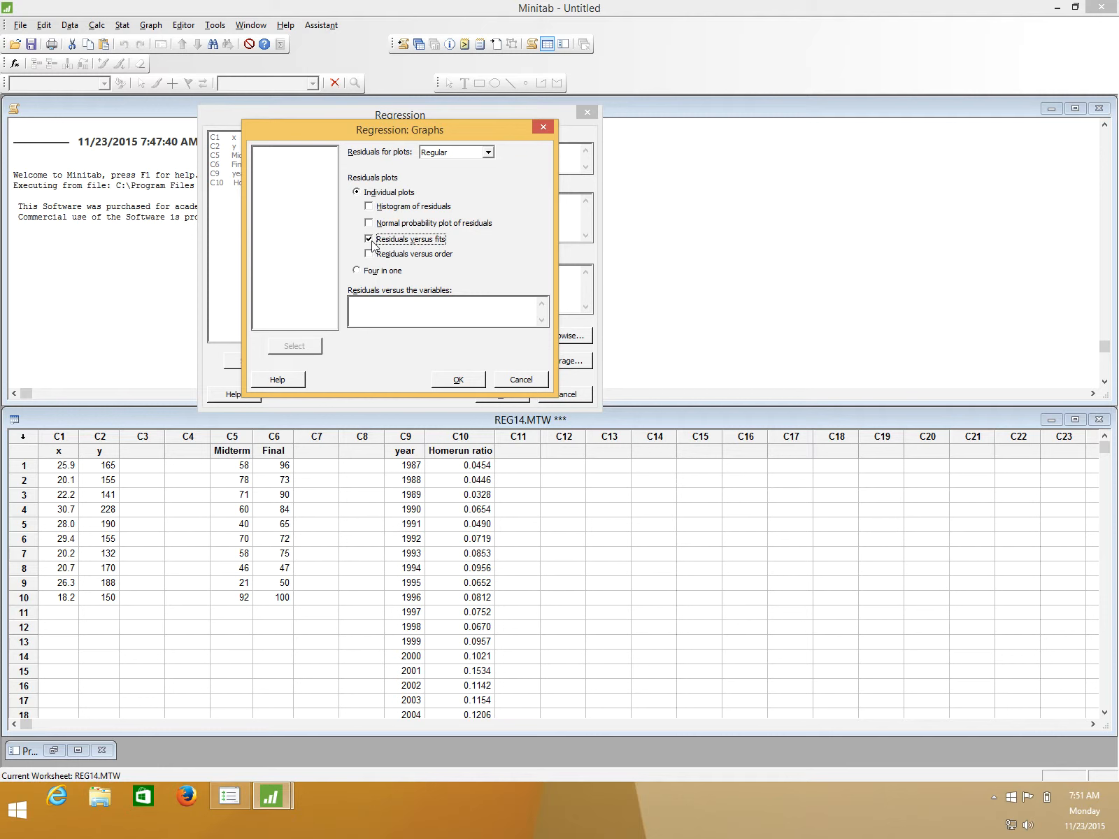
{"action": "left_click", "coordinate": [465, 382]}
{"action": "left_click", "coordinate": [505, 393]}
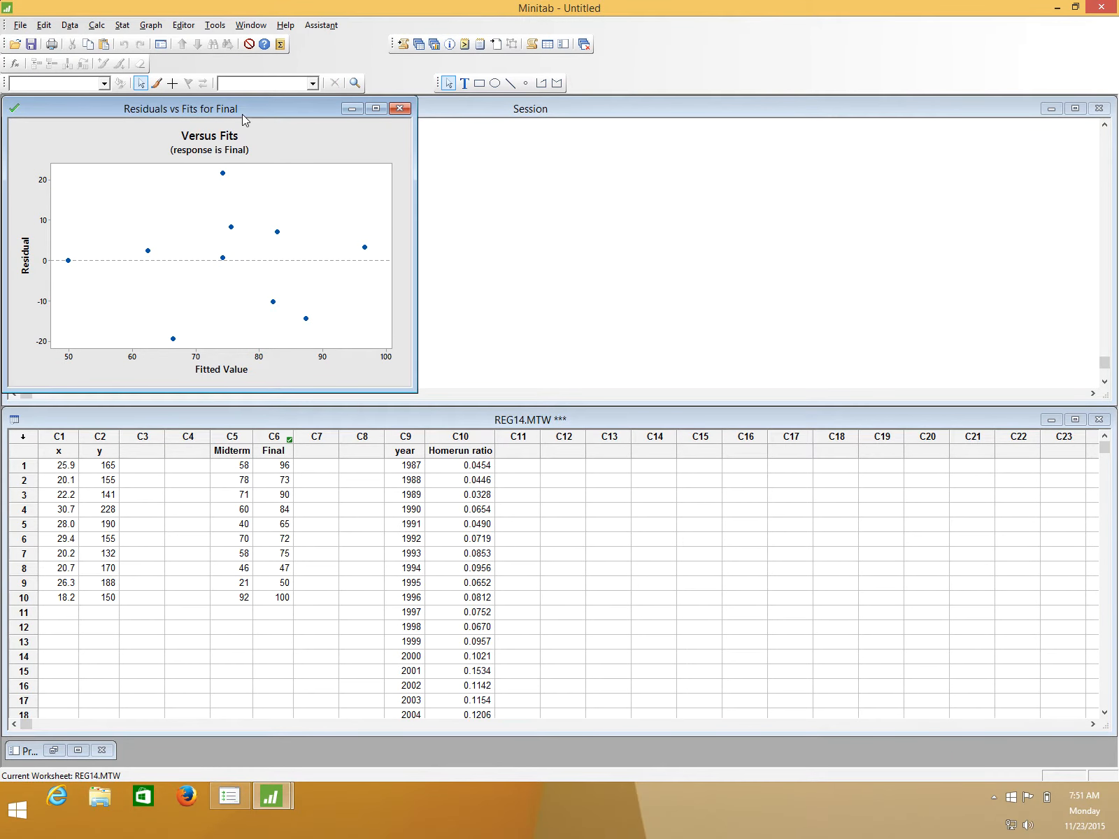
- Move the Residuals vs Fits graph down over the empty worksheet columns to uncover the session output
{"action": "left_click_drag", "start_coordinate": [246, 110], "coordinate": [968, 182]}
{"action": "left_click", "coordinate": [279, 244]}
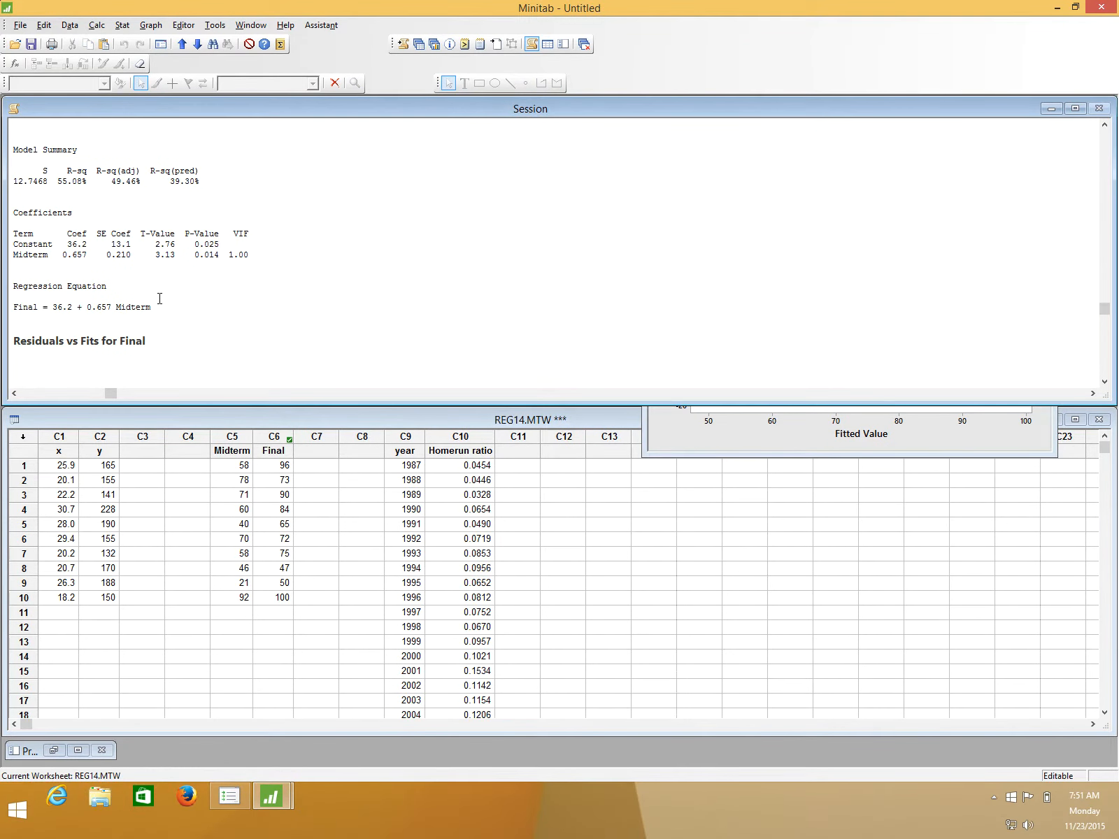
{"action": "left_click", "coordinate": [785, 447]}
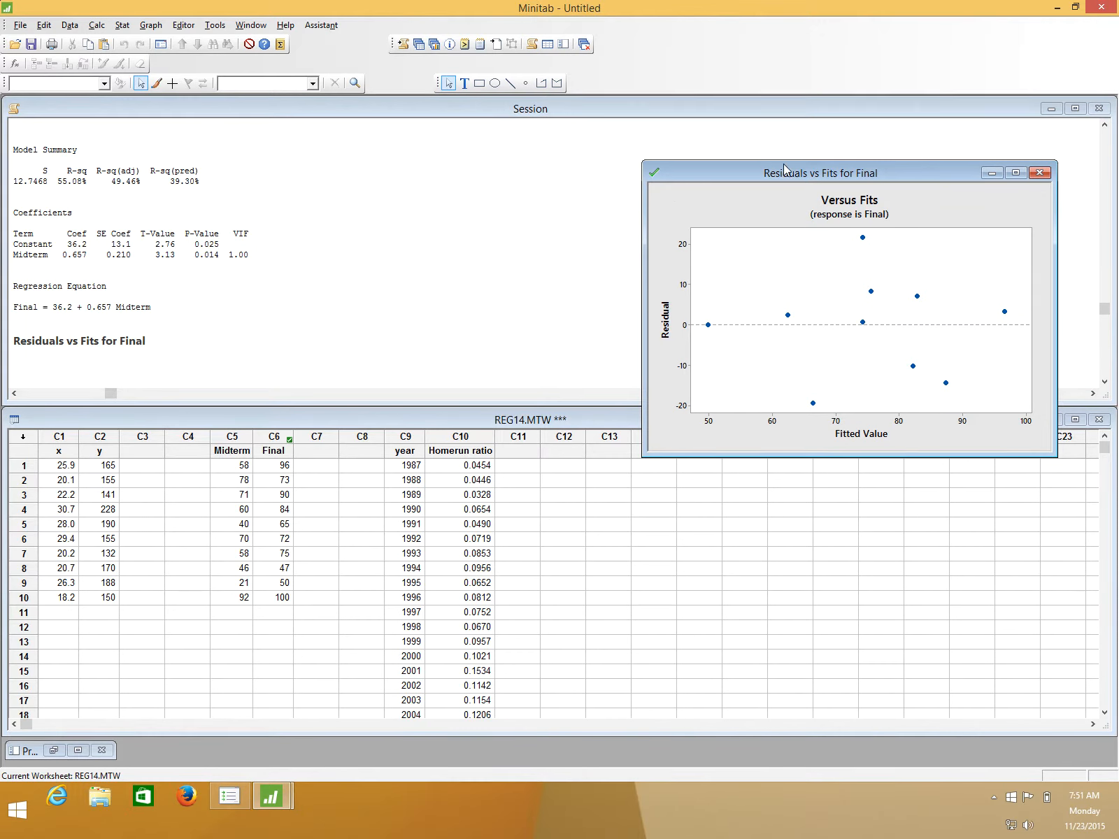
{"action": "left_click_drag", "start_coordinate": [785, 168], "coordinate": [789, 464]}
- Examine the analysis of variance, model summary and coefficients for the regression of Final versus Midterm
{"action": "left_click", "coordinate": [149, 286]}
{"action": "scroll", "coordinate": [149, 287], "scroll_direction": "up", "scroll_amount": 4}
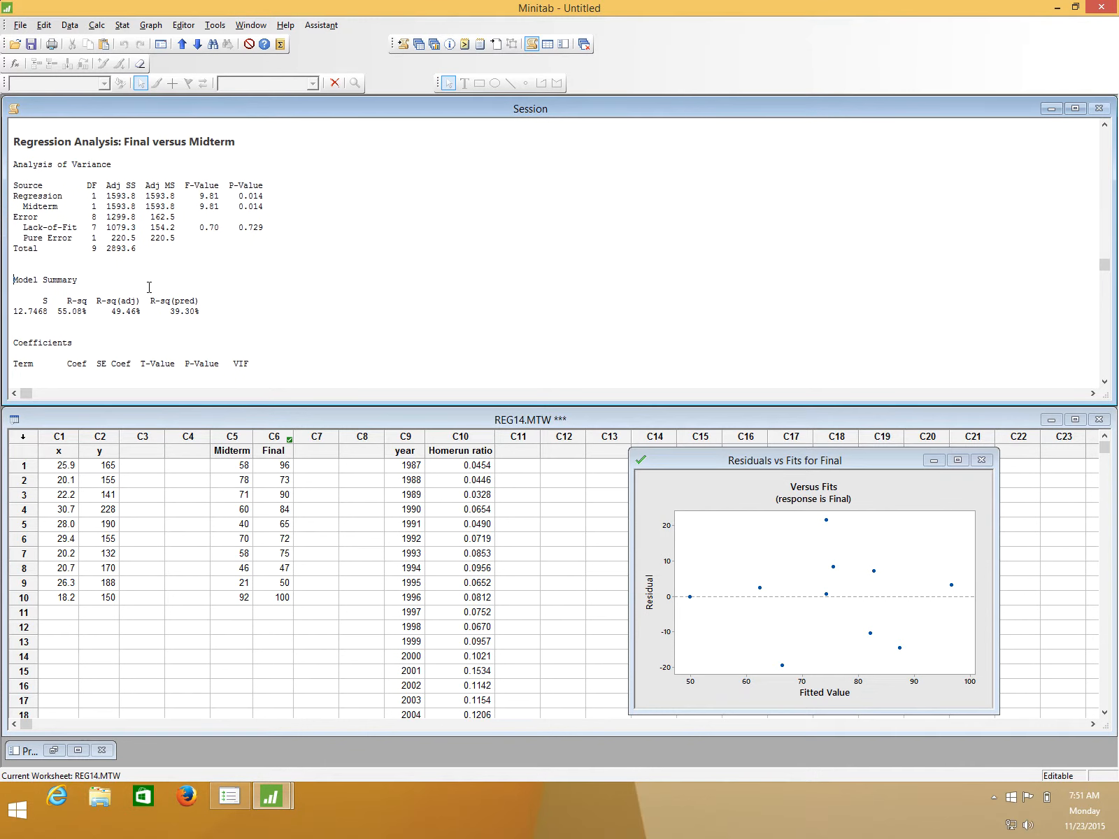
{"action": "scroll", "coordinate": [113, 232], "scroll_direction": "up", "scroll_amount": 1}
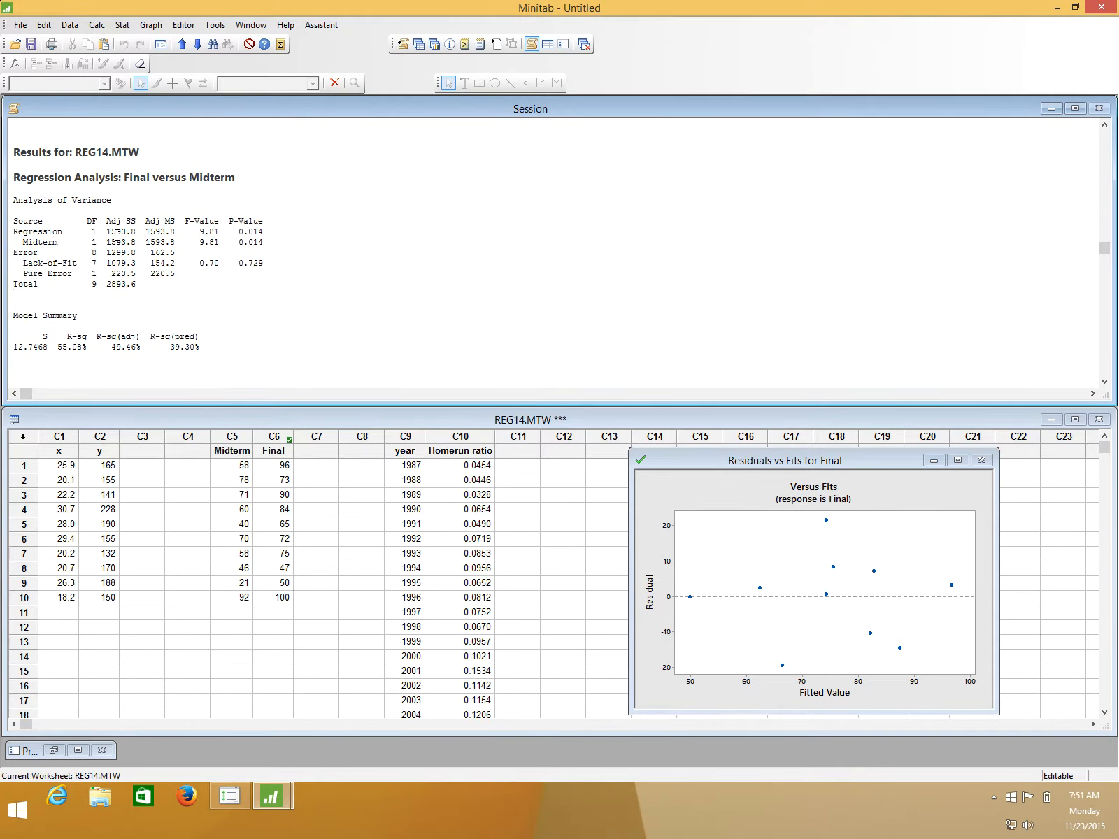
{"action": "scroll", "coordinate": [144, 232], "scroll_direction": "down", "scroll_amount": 7}
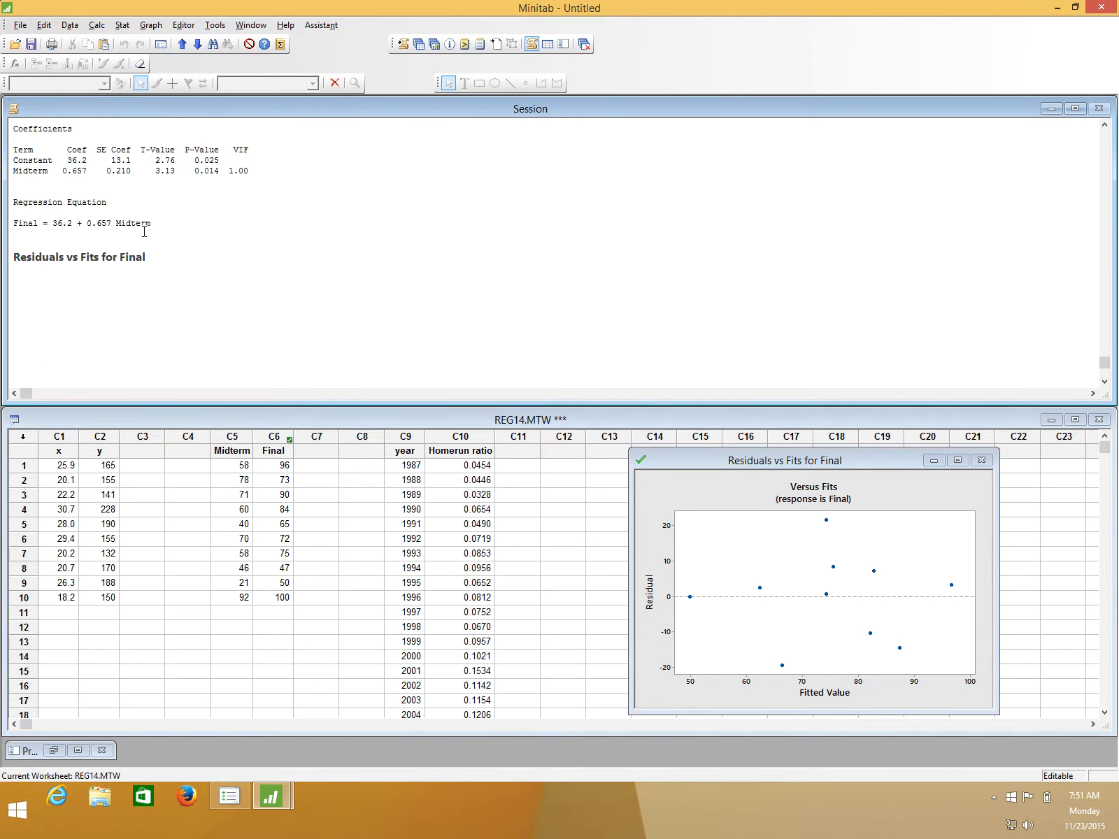
{"action": "scroll", "coordinate": [149, 232], "scroll_direction": "up", "scroll_amount": 10}
{"action": "scroll", "coordinate": [149, 231], "scroll_direction": "down", "scroll_amount": 11}
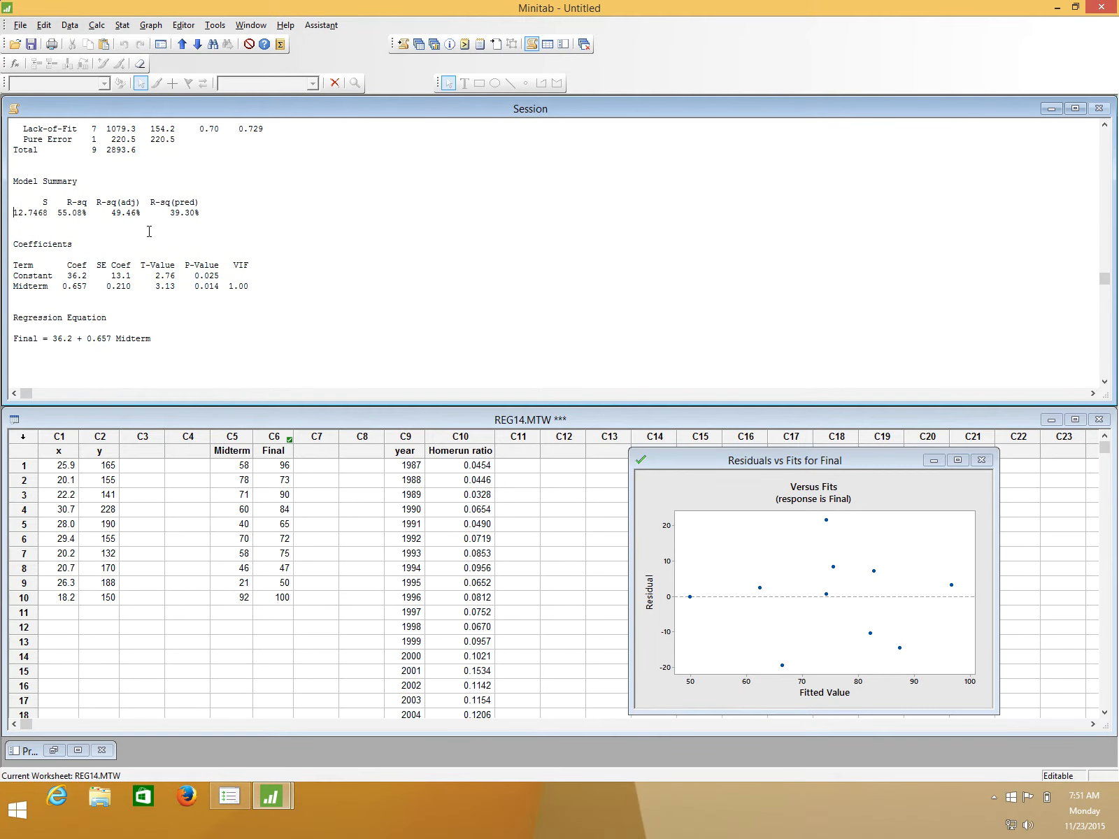
{"action": "scroll", "coordinate": [149, 231], "scroll_direction": "up", "scroll_amount": 8}
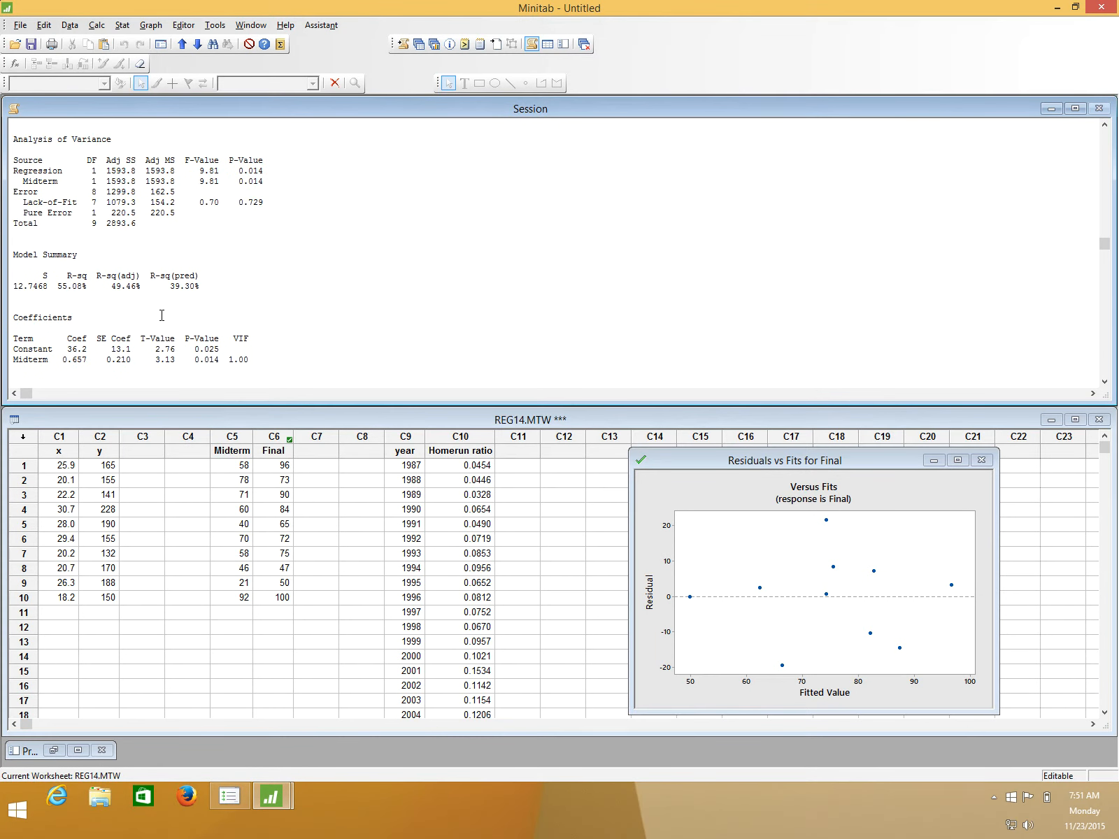
{"action": "left_click", "coordinate": [151, 326]}
{"action": "key", "text": "Down"}
{"action": "key", "text": "Down"}
{"action": "key", "text": "Down"}
{"action": "key", "text": "Down"}
{"action": "key", "text": "Down"}
{"action": "key", "text": "Down"}
{"action": "key", "text": "Down"}
{"action": "key", "text": "Down"}
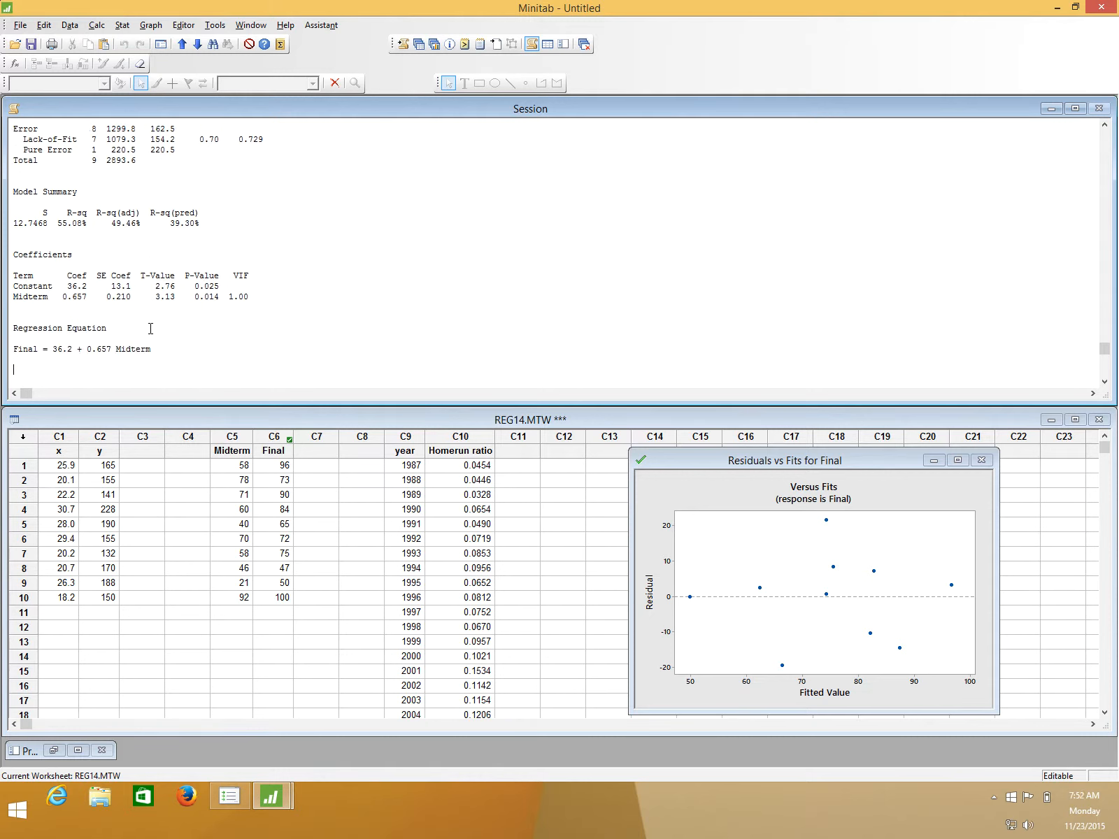
- Highlight the parts of the regression equation, the Constant and Midterm coefficients, the R-sq value and the slope's sign to interpret them
{"action": "left_click_drag", "start_coordinate": [50, 327], "coordinate": [159, 335]}
{"action": "left_click", "coordinate": [159, 335]}
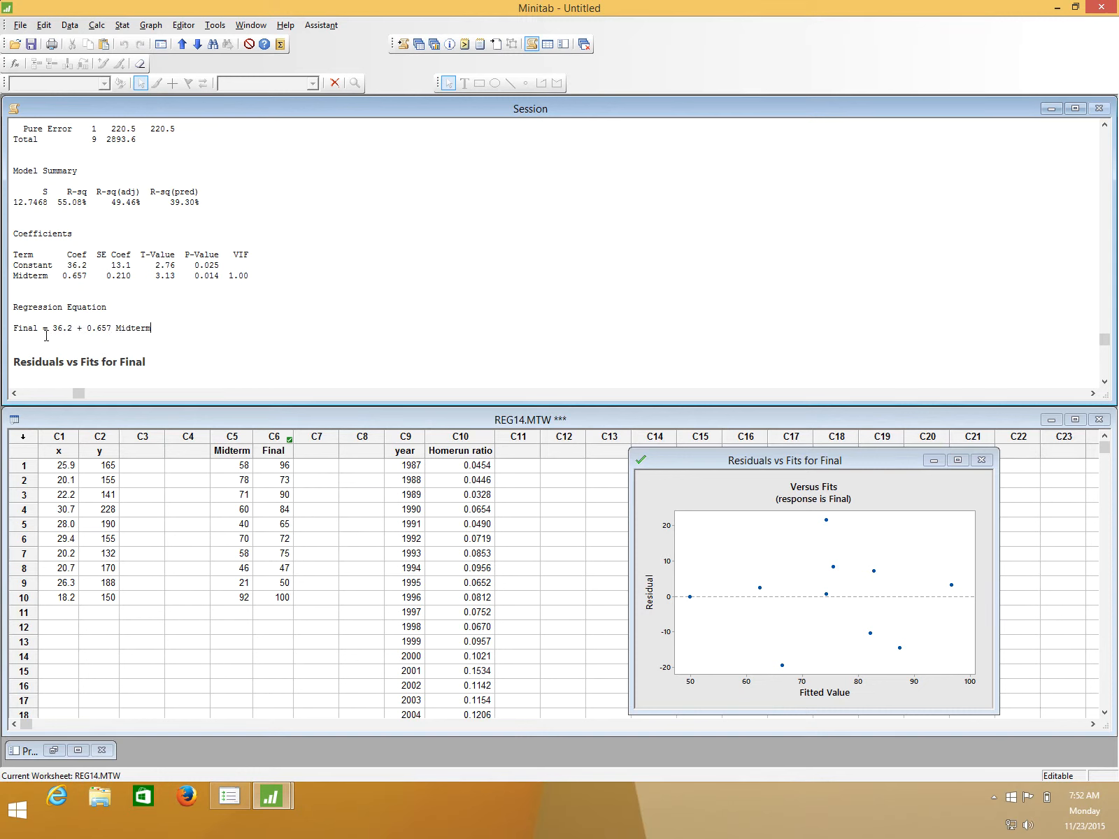
{"action": "left_click_drag", "start_coordinate": [34, 329], "coordinate": [15, 334]}
{"action": "left_click_drag", "start_coordinate": [117, 329], "coordinate": [155, 329]}
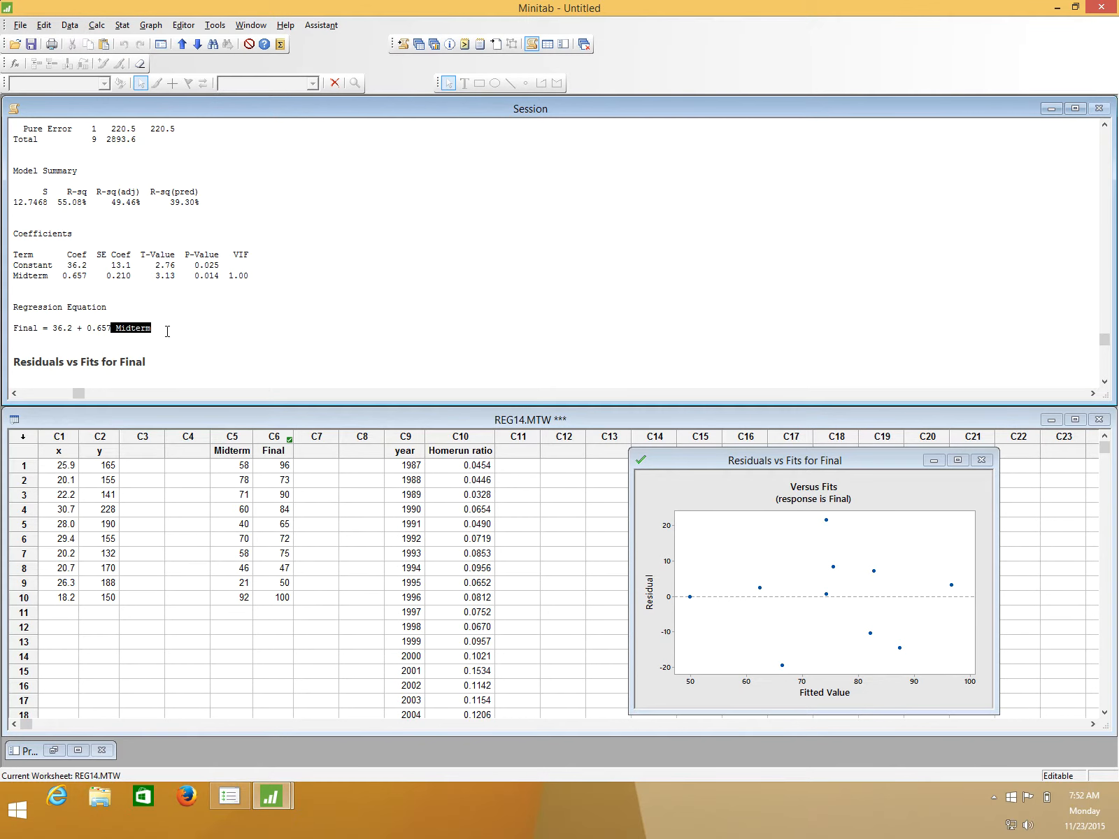
{"action": "double_click", "coordinate": [100, 328]}
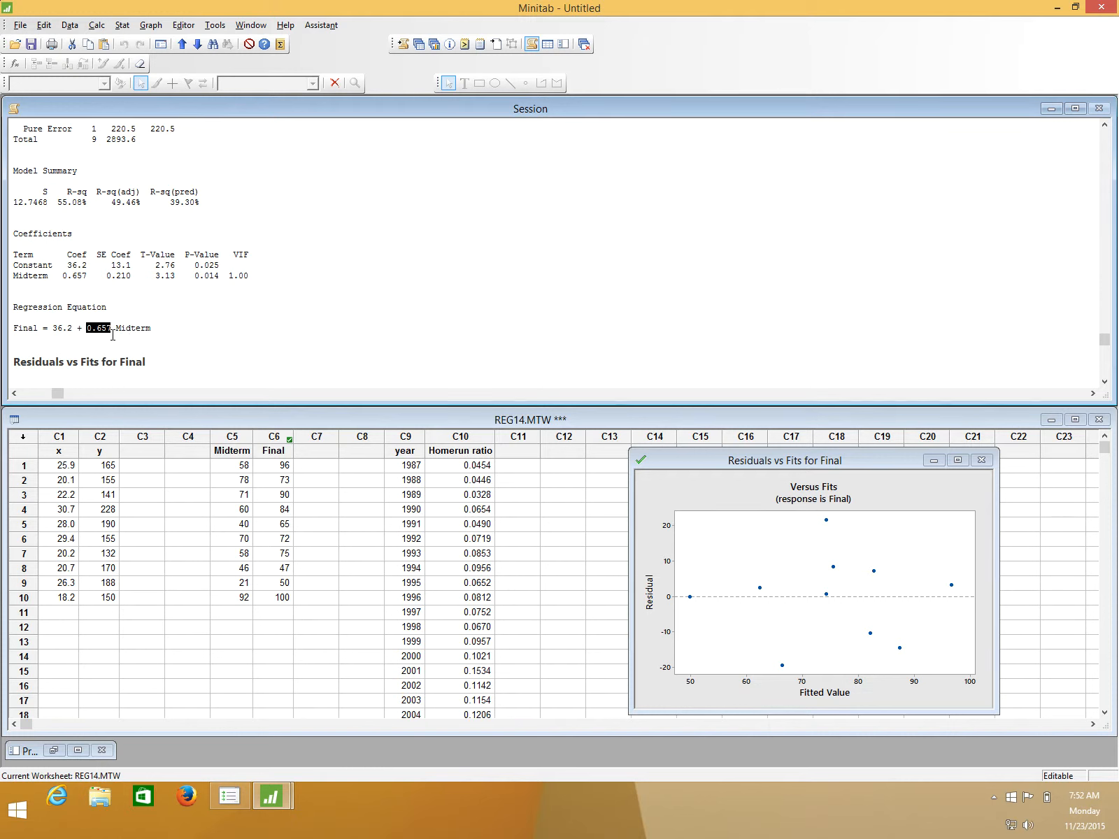
{"action": "double_click", "coordinate": [75, 266]}
{"action": "double_click", "coordinate": [67, 275]}
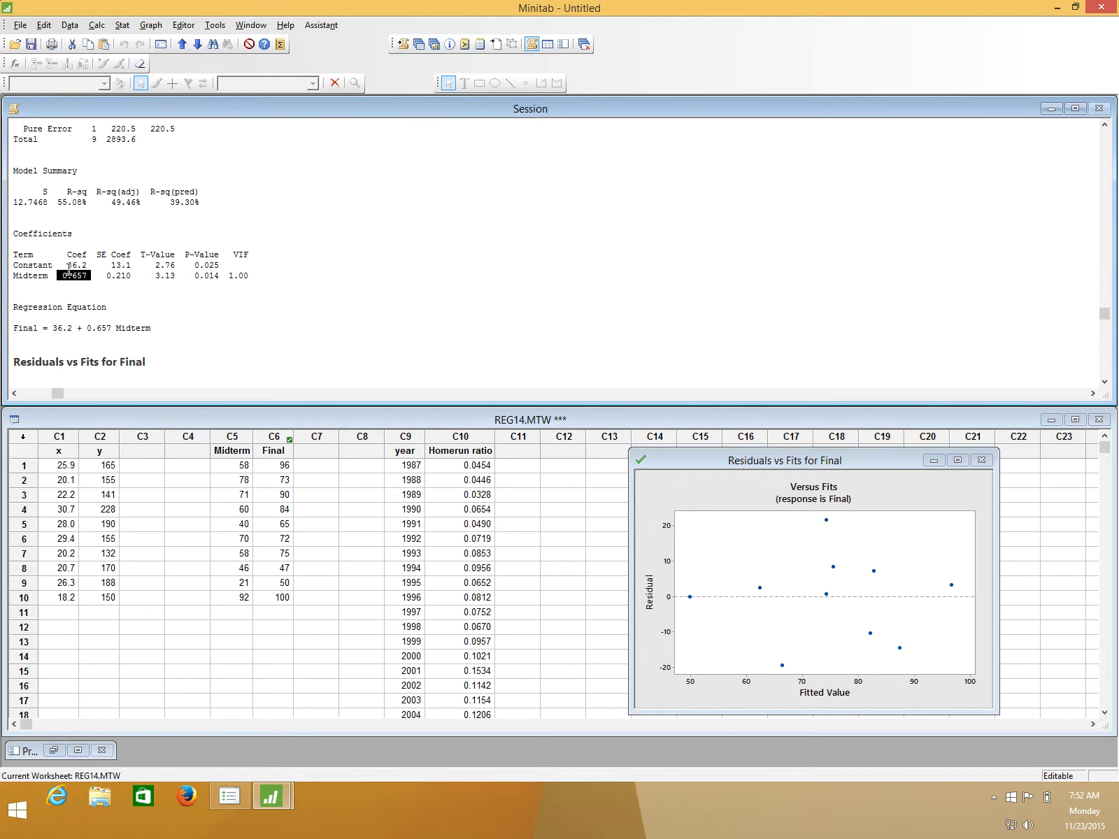
{"action": "double_click", "coordinate": [75, 265]}
{"action": "left_click", "coordinate": [95, 265]}
{"action": "left_click_drag", "start_coordinate": [55, 204], "coordinate": [86, 203]}
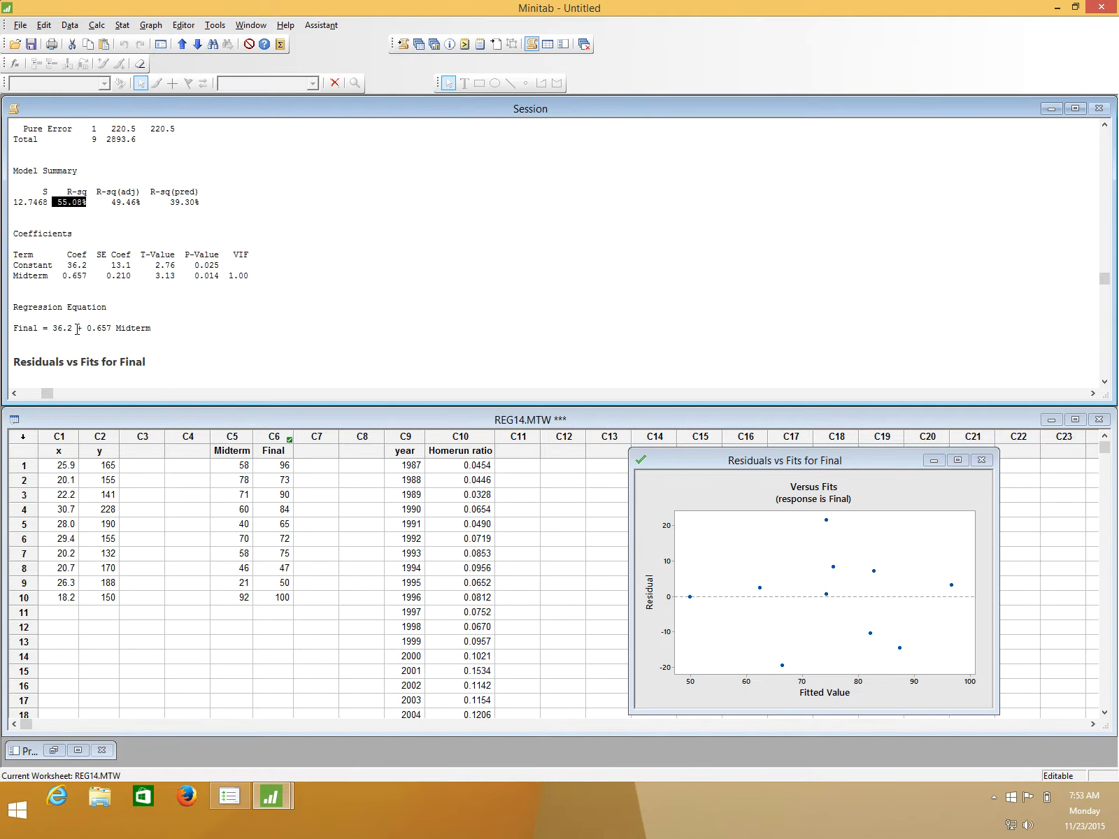
{"action": "left_click_drag", "start_coordinate": [77, 329], "coordinate": [84, 330]}
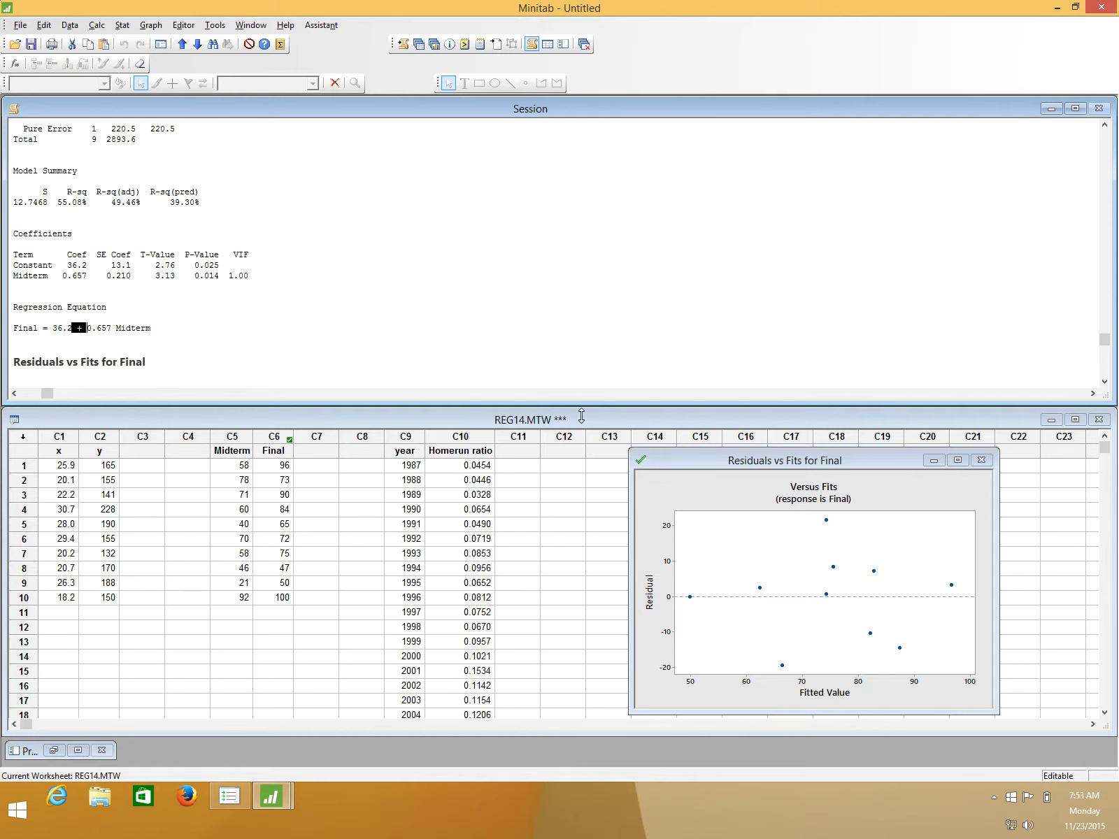
- Bring the Residuals vs Fits graph for Final over the session output to inspect it, and close it without saving
{"action": "left_click_drag", "start_coordinate": [740, 463], "coordinate": [349, 65]}
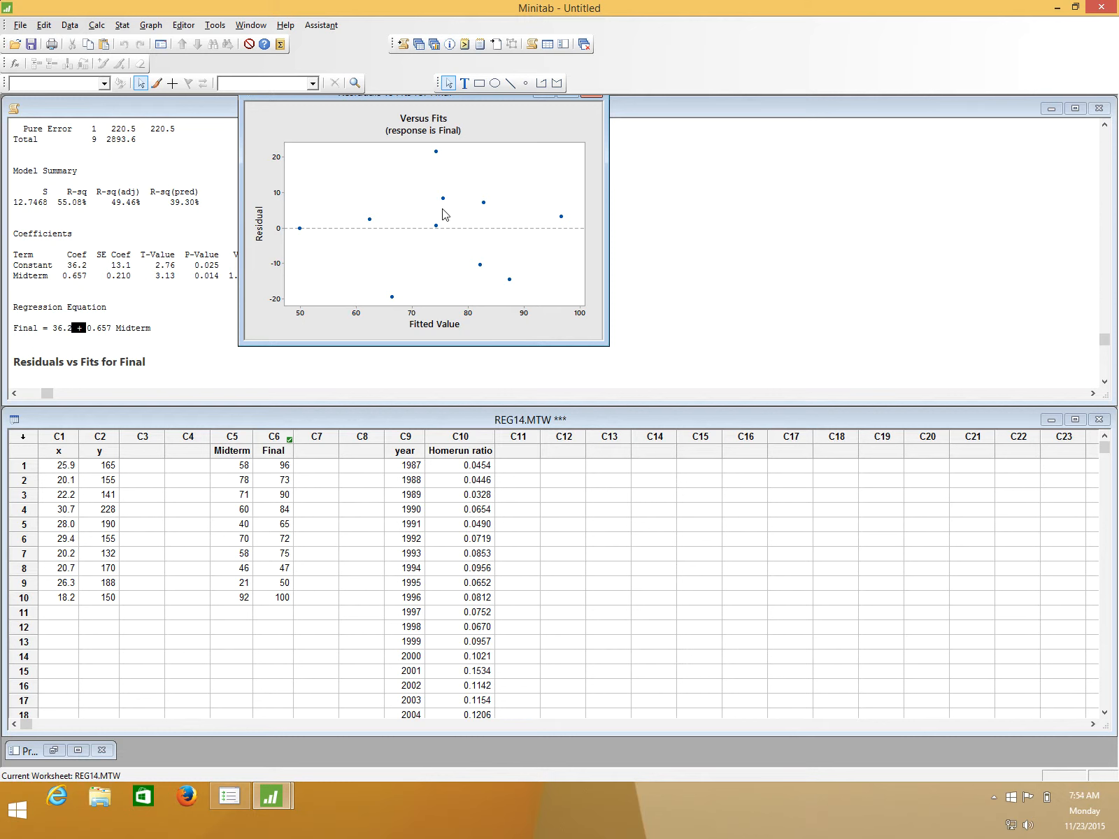
{"action": "left_click", "coordinate": [501, 125]}
{"action": "left_click_drag", "start_coordinate": [491, 100], "coordinate": [497, 285]}
{"action": "left_click", "coordinate": [598, 252]}
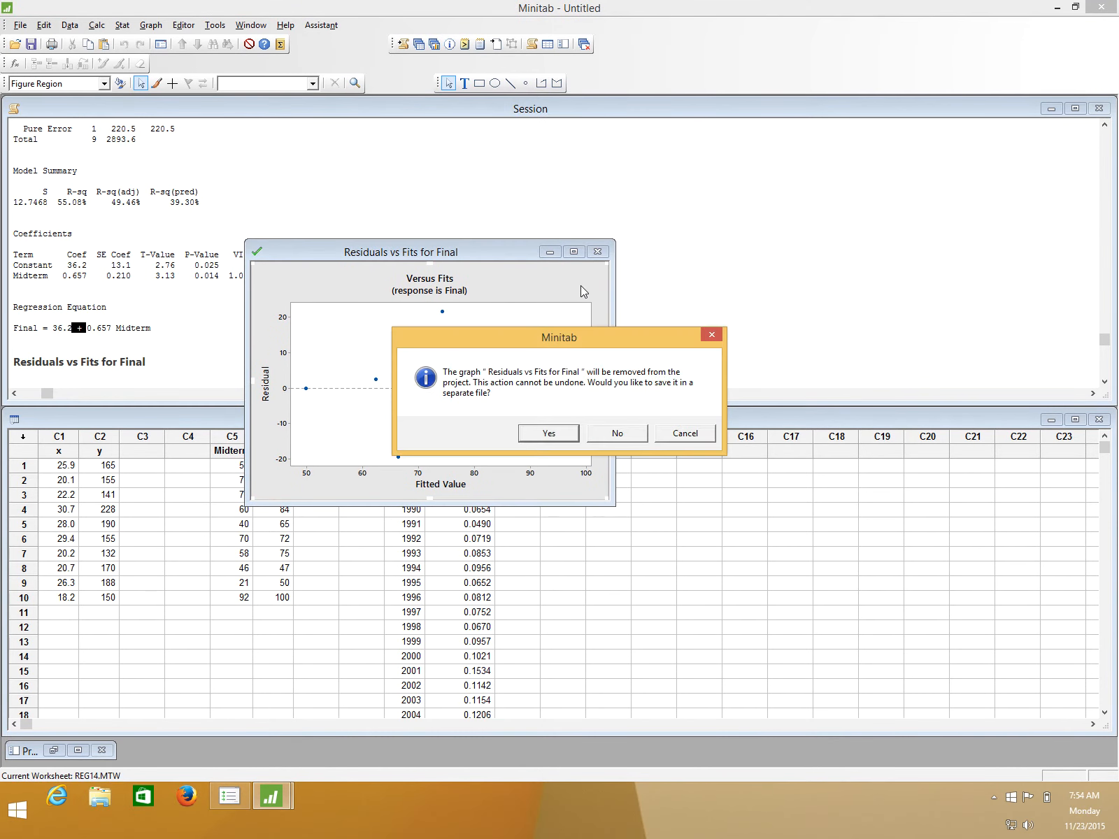
{"action": "left_click", "coordinate": [616, 435]}
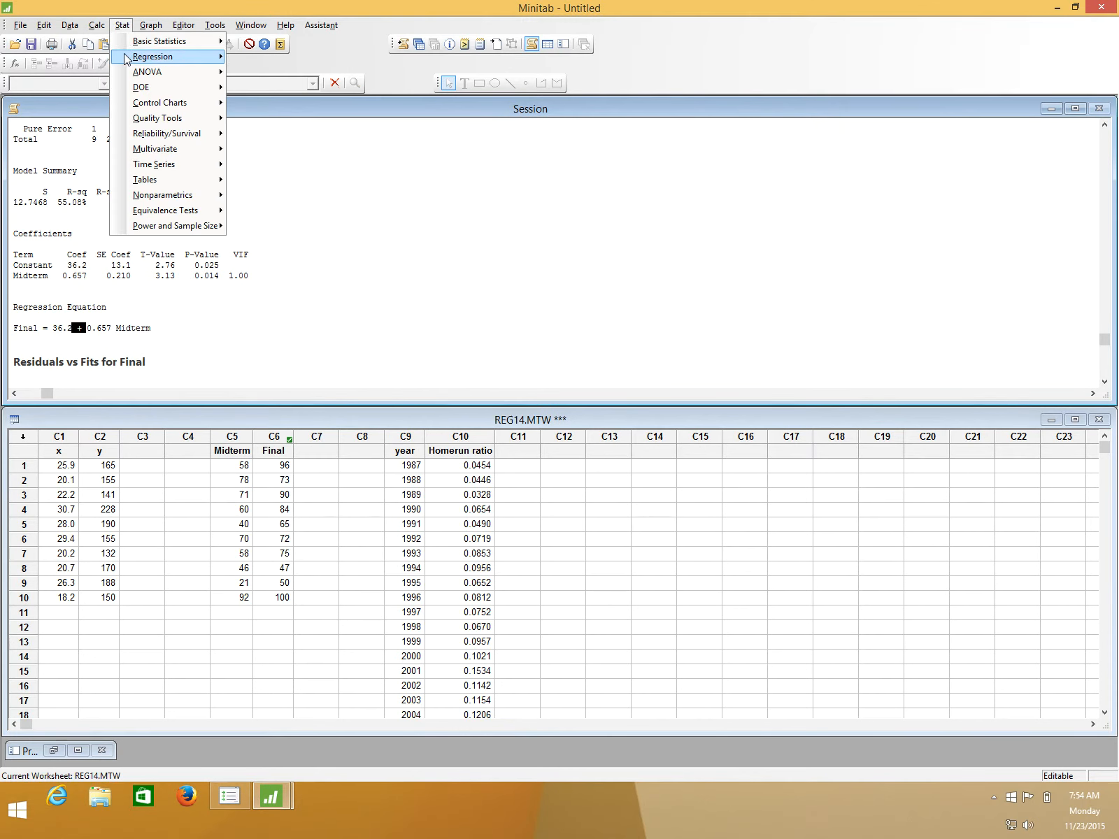
- Set up another Fit Regression Model analysis with Homerun ratio as the response and year as the continuous predictor
{"action": "mouse_move", "coordinate": [129, 58]}
{"action": "mouse_move", "coordinate": [302, 74]}
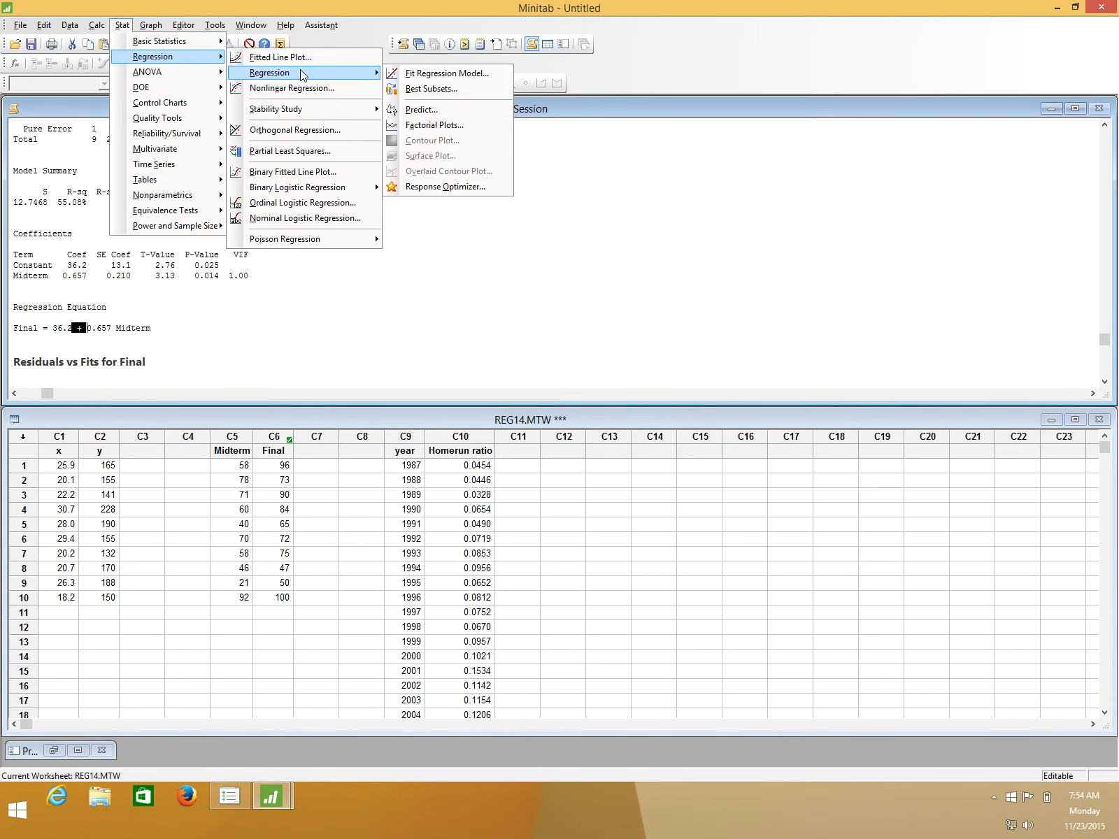
{"action": "left_click", "coordinate": [442, 74]}
{"action": "left_click_drag", "start_coordinate": [505, 247], "coordinate": [294, 26]}
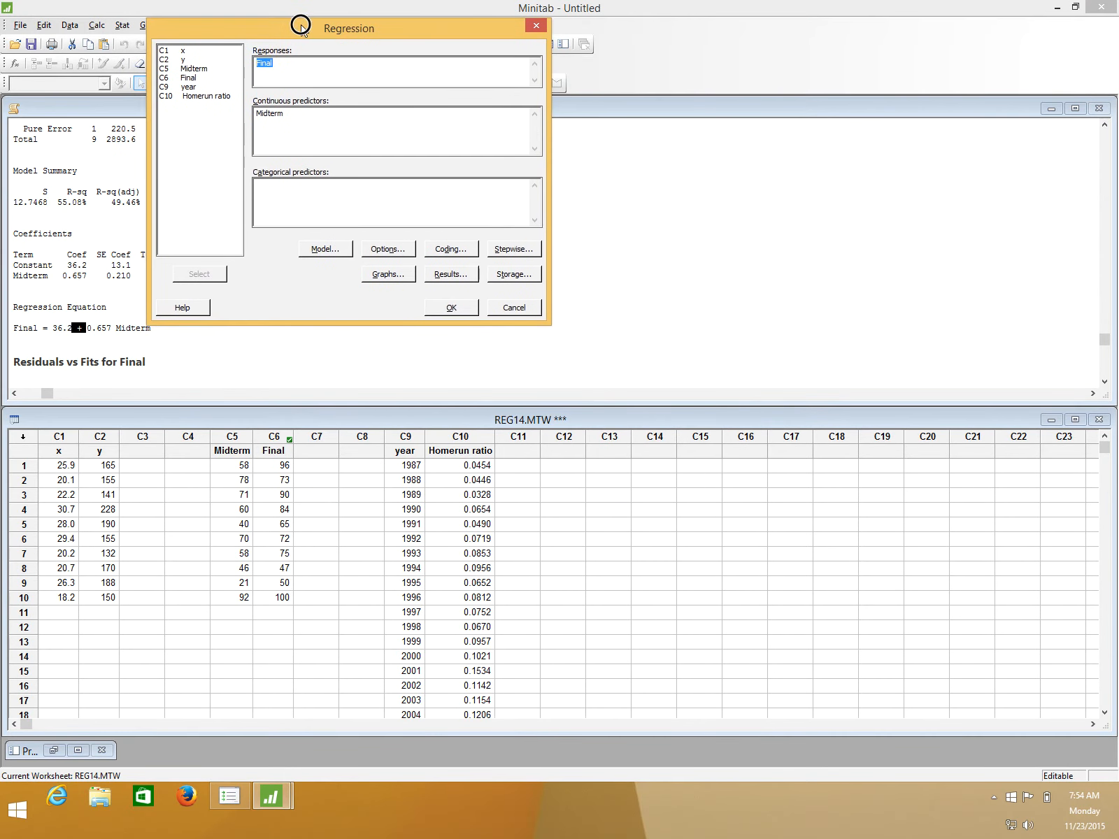
{"action": "left_click", "coordinate": [195, 97]}
{"action": "double_click", "coordinate": [195, 98]}
{"action": "left_click", "coordinate": [295, 105]}
{"action": "left_click", "coordinate": [188, 93]}
{"action": "double_click", "coordinate": [187, 93]}
- Run the Homerun ratio regression with the Residuals versus fits plot, inspect the topmost residual point and minimize the graph
{"action": "left_click", "coordinate": [389, 277]}
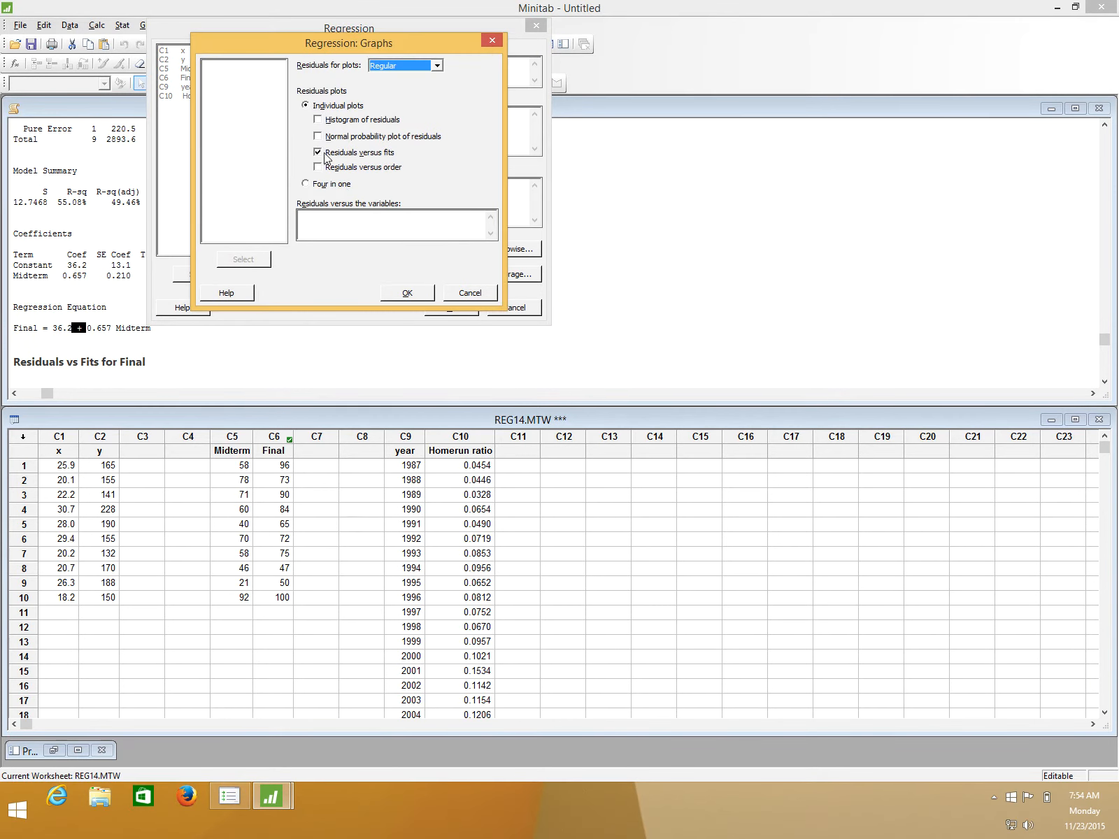
{"action": "left_click", "coordinate": [412, 292]}
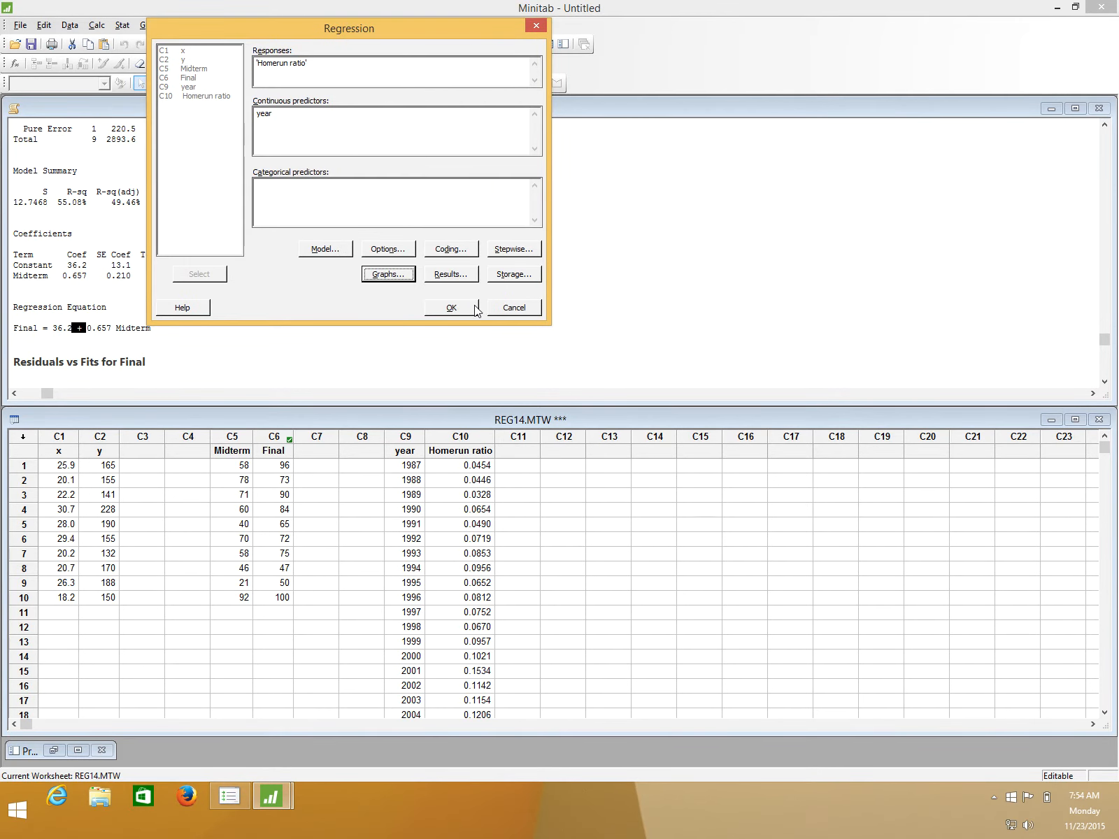
{"action": "left_click", "coordinate": [475, 309]}
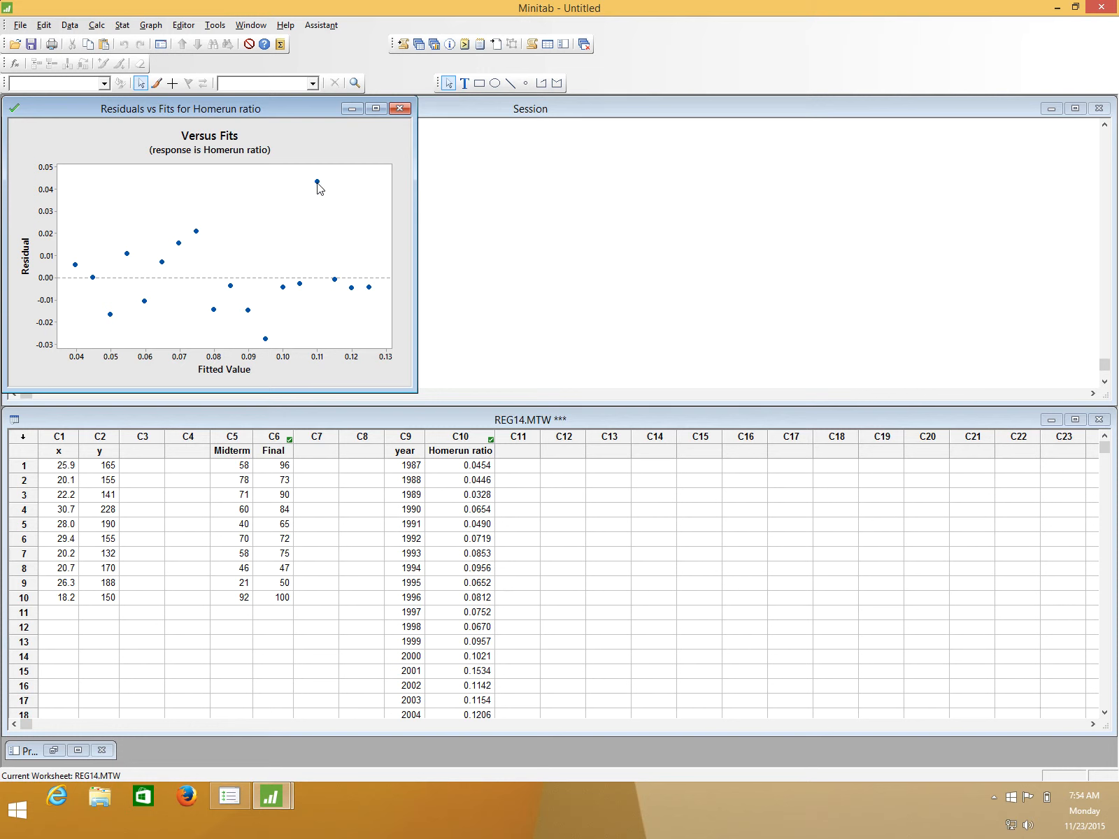
{"action": "mouse_move", "coordinate": [318, 186]}
{"action": "left_click", "coordinate": [352, 110]}
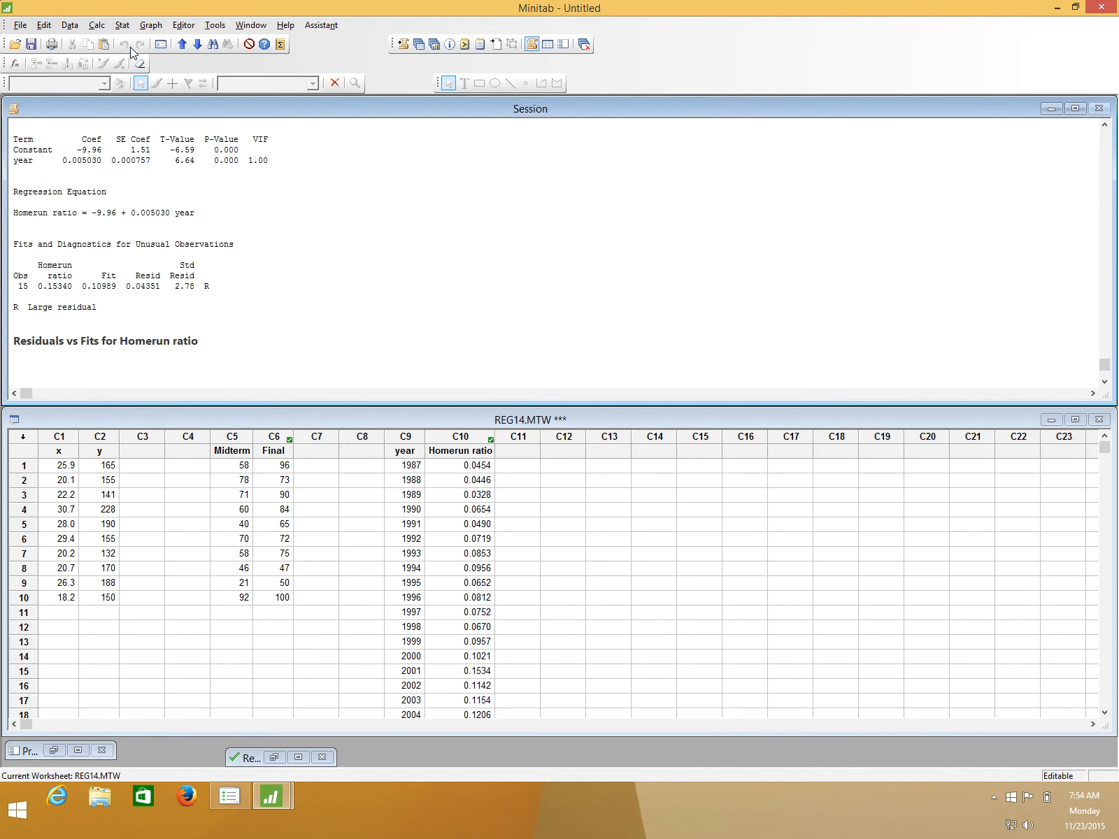
- Start a new scatterplot of the With Regression type
{"action": "left_click", "coordinate": [126, 31]}
{"action": "mouse_move", "coordinate": [151, 25]}
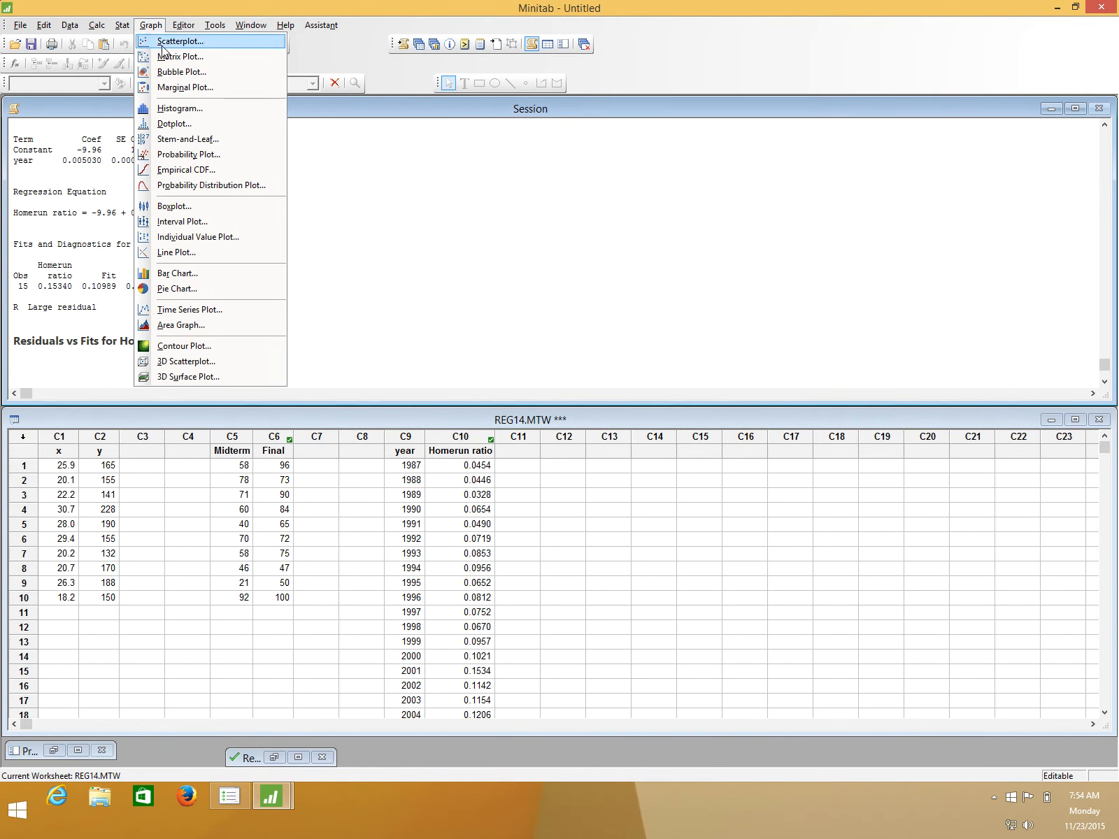
{"action": "left_click", "coordinate": [164, 46]}
{"action": "left_click_drag", "start_coordinate": [533, 286], "coordinate": [476, 149]}
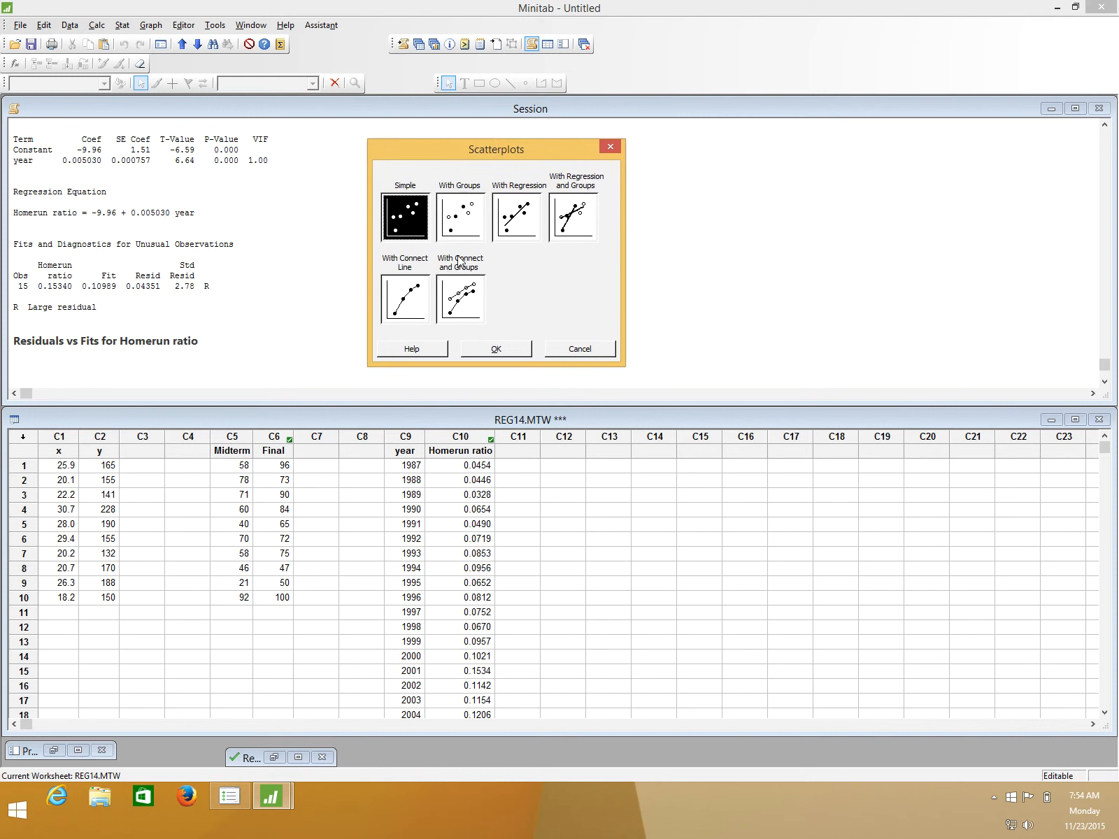
{"action": "left_click", "coordinate": [521, 232]}
{"action": "left_click", "coordinate": [497, 350]}
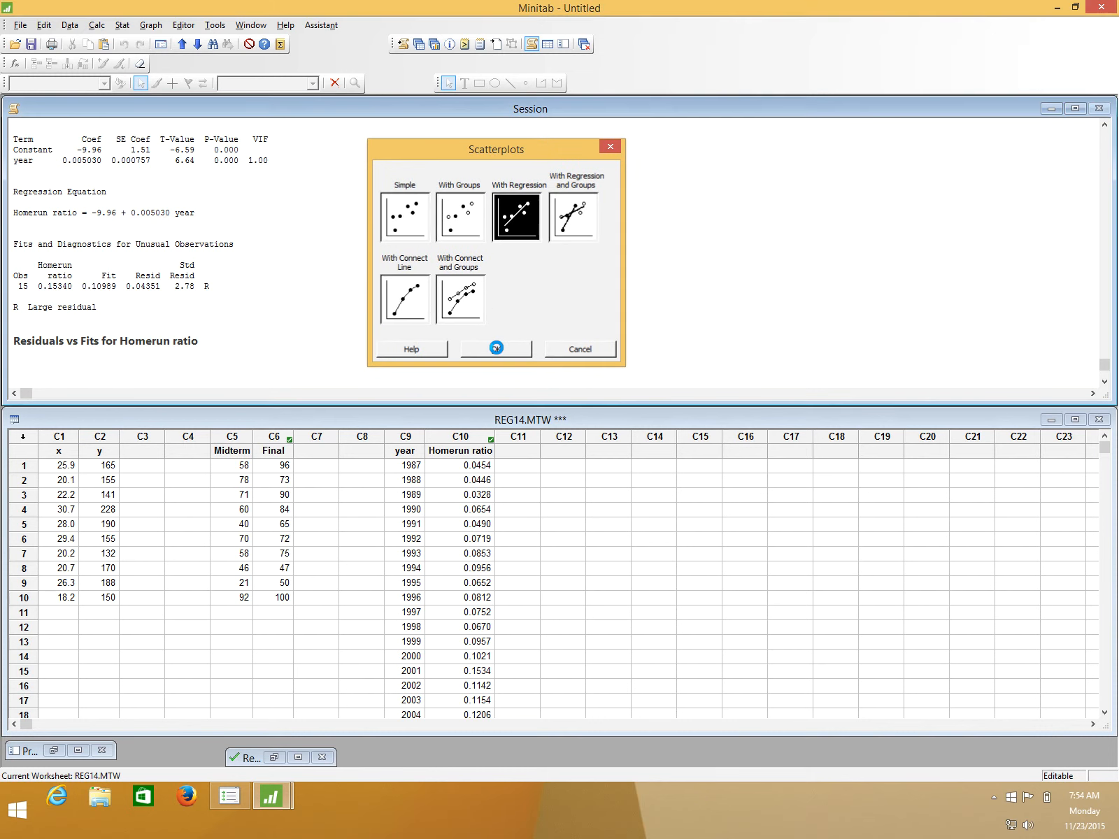
- Create regression scatterplots of Final vs Midterm, Homerun ratio vs year, and y vs x
{"action": "left_click_drag", "start_coordinate": [520, 281], "coordinate": [491, 218]}
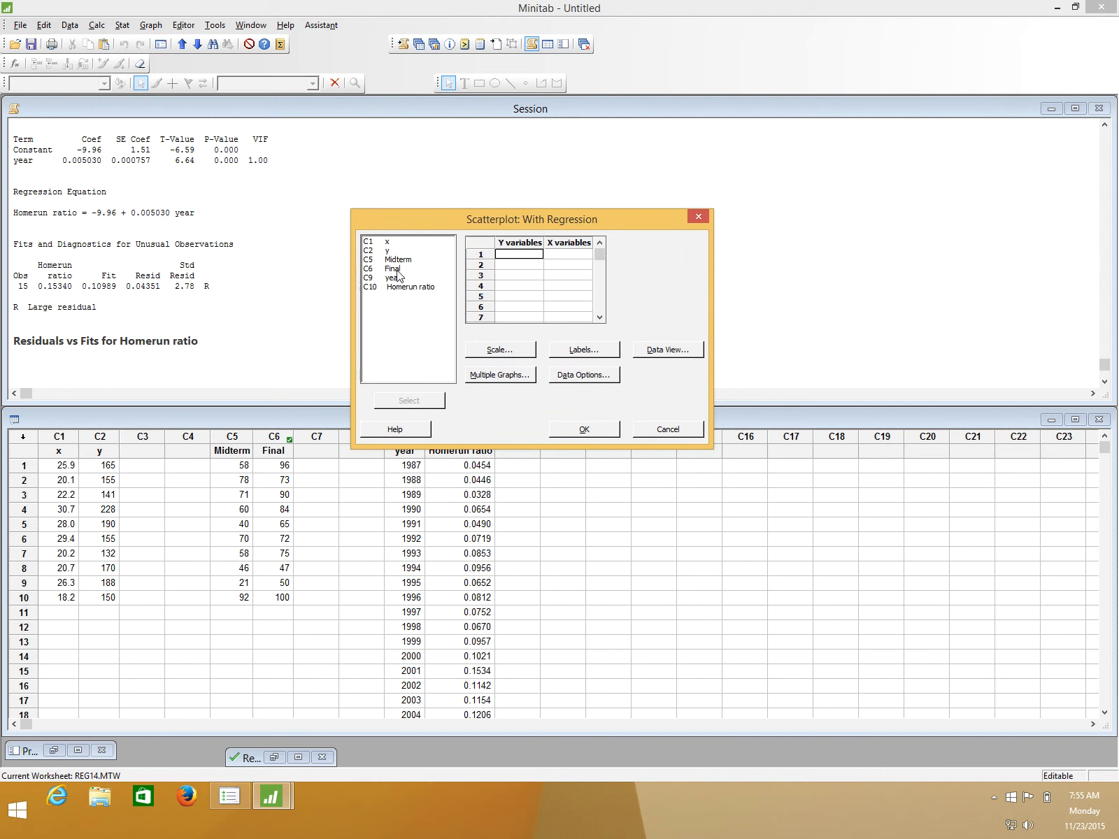
{"action": "double_click", "coordinate": [393, 269]}
{"action": "double_click", "coordinate": [398, 259]}
{"action": "double_click", "coordinate": [407, 287]}
{"action": "double_click", "coordinate": [393, 279]}
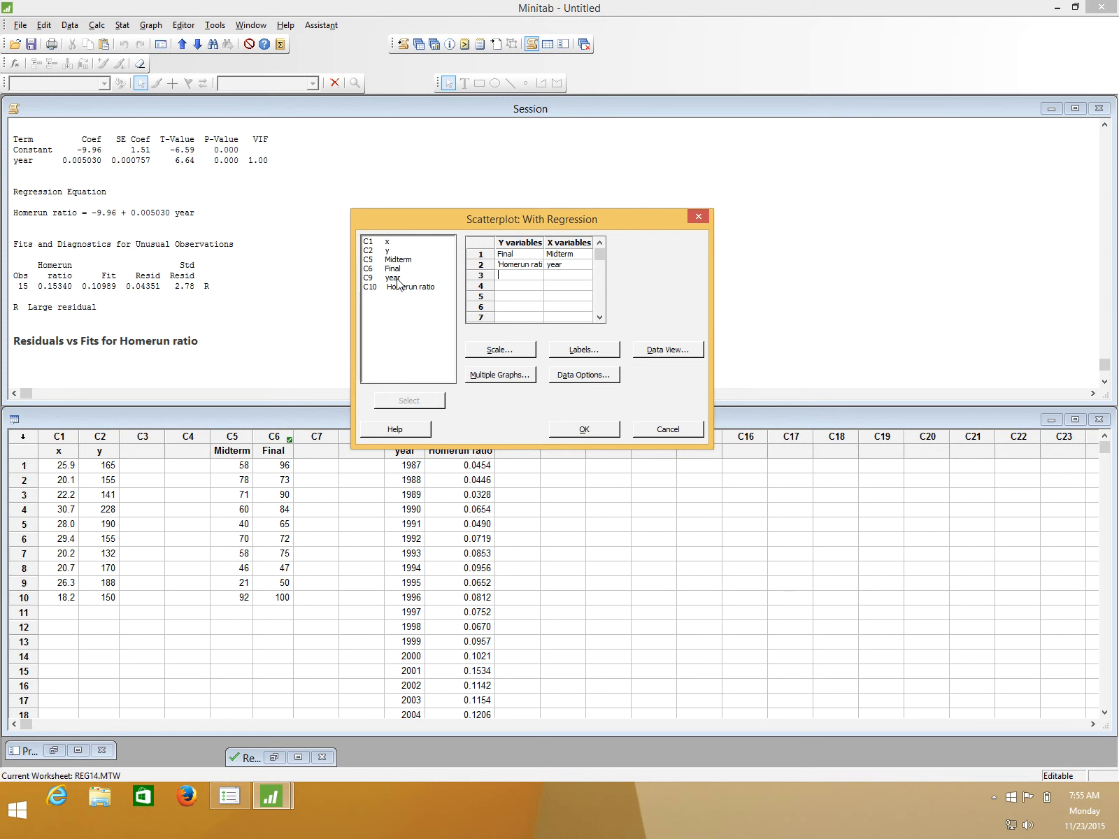
{"action": "double_click", "coordinate": [391, 250]}
{"action": "double_click", "coordinate": [393, 243]}
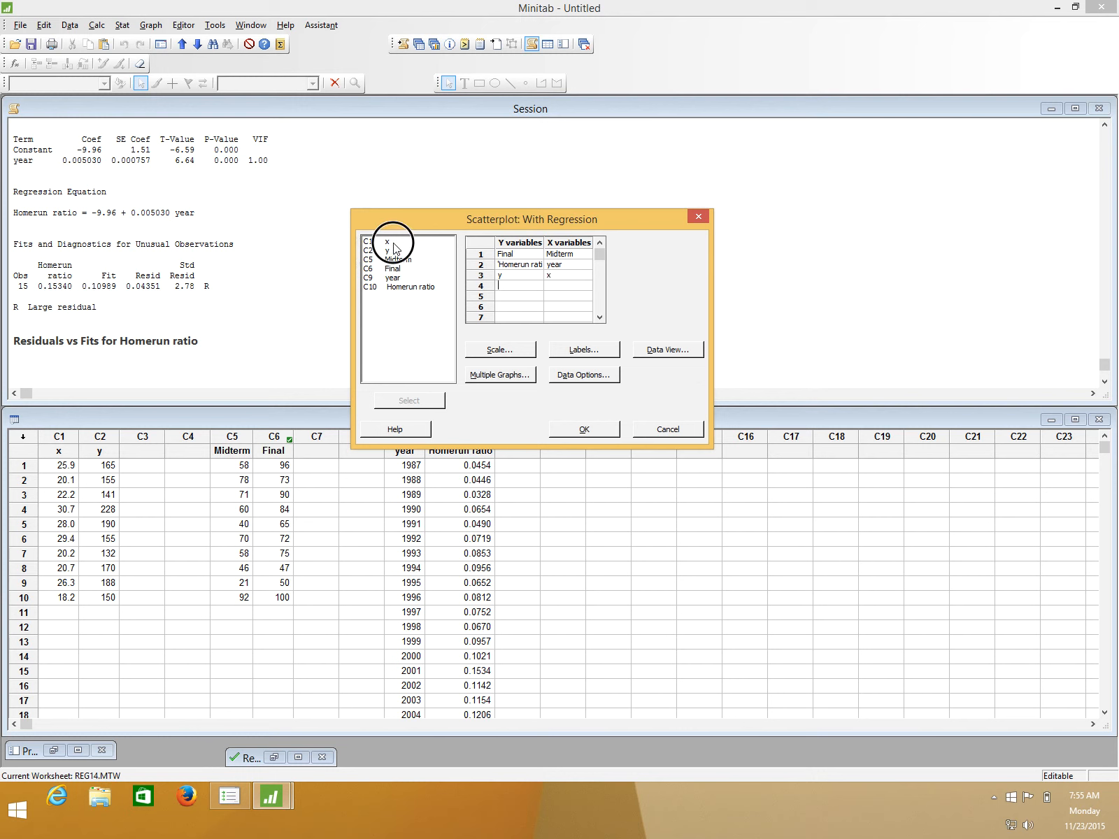
{"action": "left_click", "coordinate": [588, 429]}
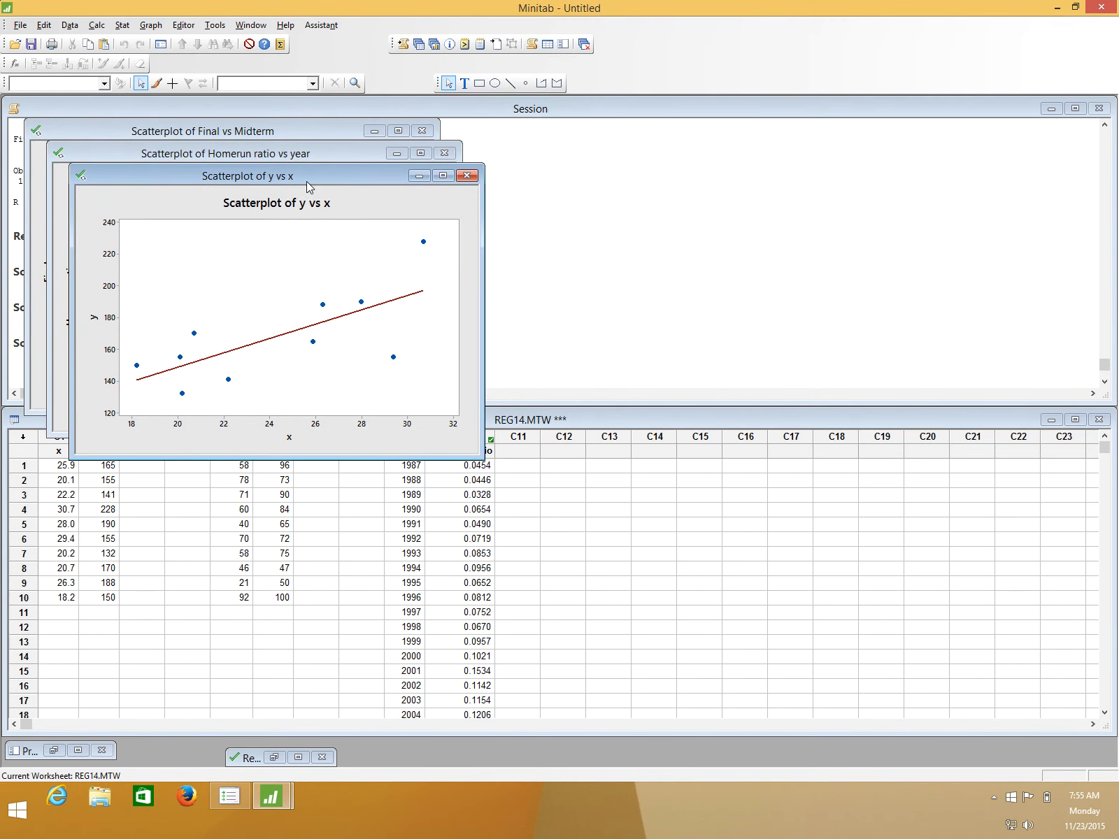
- Spread the three scatterplot windows apart so that all of them can be compared side by side
{"action": "left_click_drag", "start_coordinate": [306, 181], "coordinate": [260, 424]}
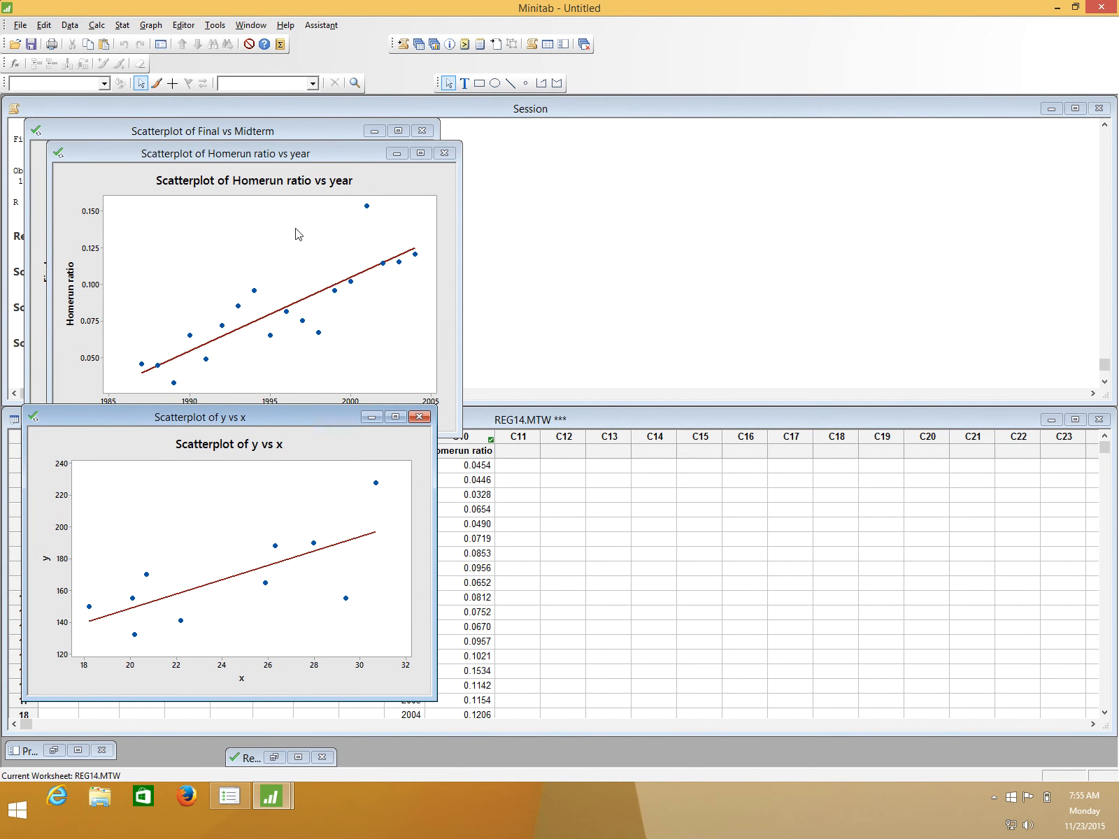
{"action": "left_click_drag", "start_coordinate": [298, 153], "coordinate": [800, 150]}
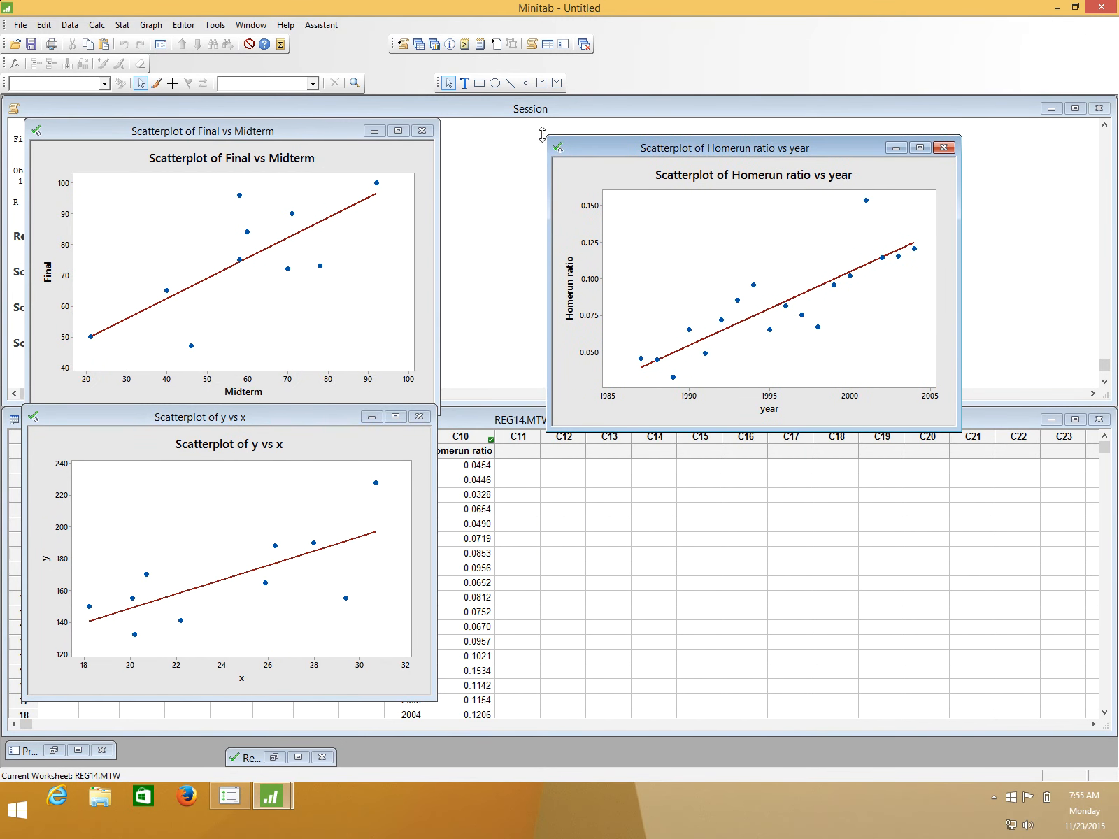
{"action": "left_click_drag", "start_coordinate": [320, 130], "coordinate": [888, 465]}
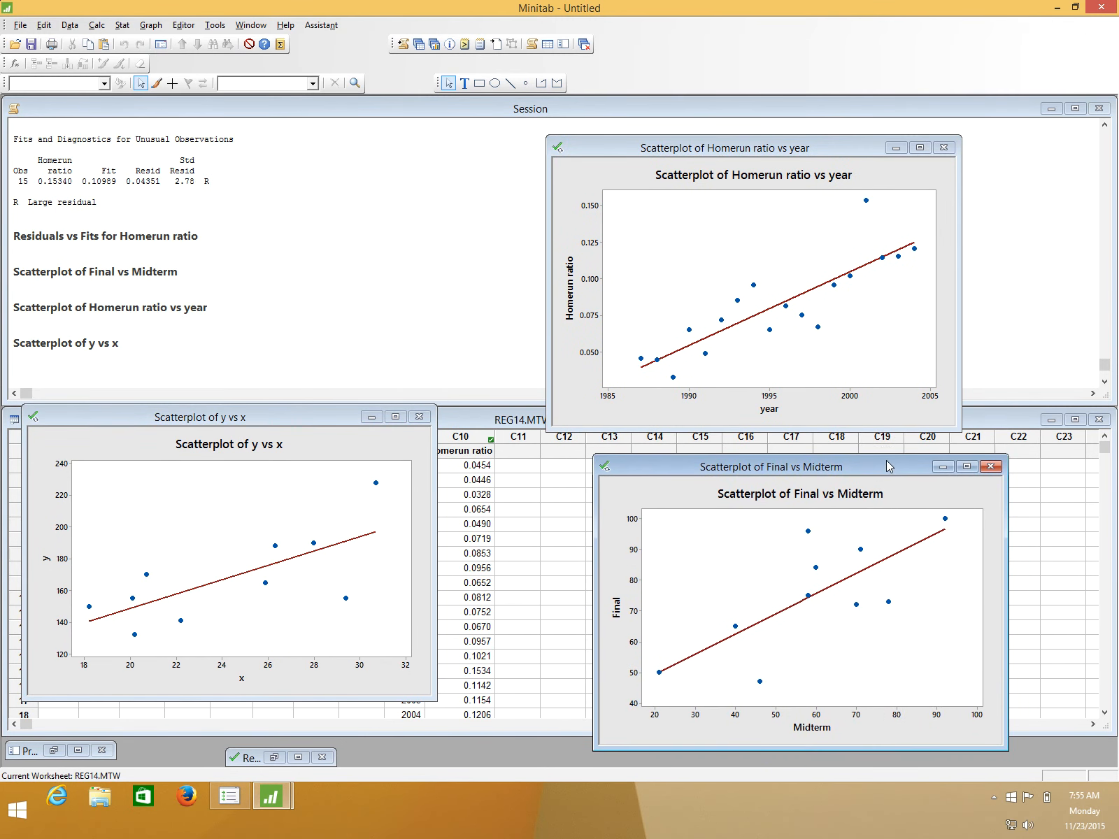